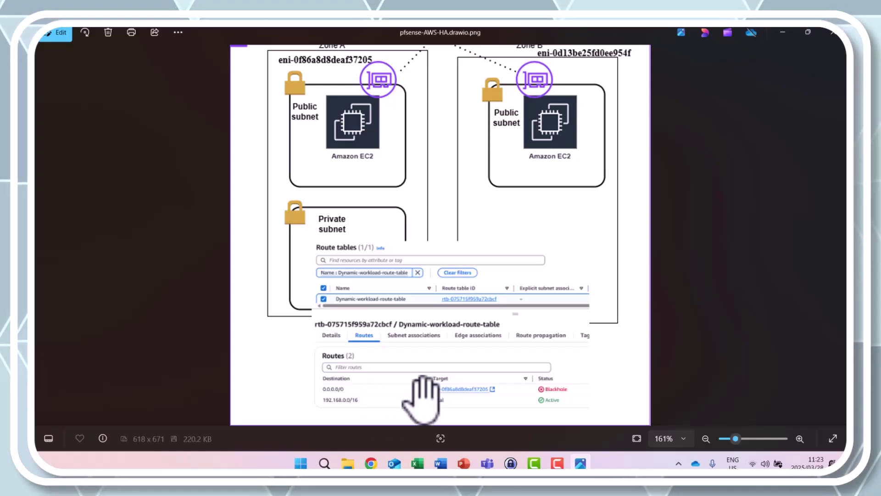
- Examine the route table in the pfsense-AWS-HA diagram, then minimize the image viewer and the Pfsense folder window to return to the browser
scroll(421, 395, "up", 1)
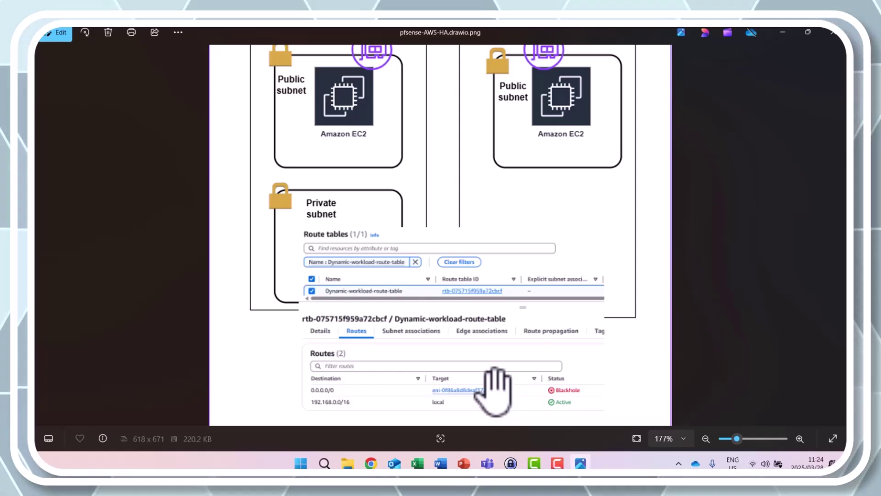
scroll(496, 390, "down", 2)
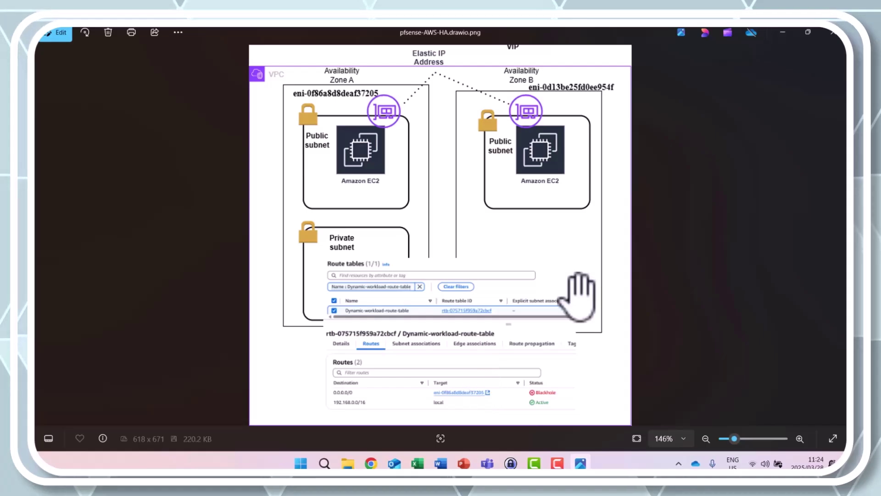
left_click(782, 32)
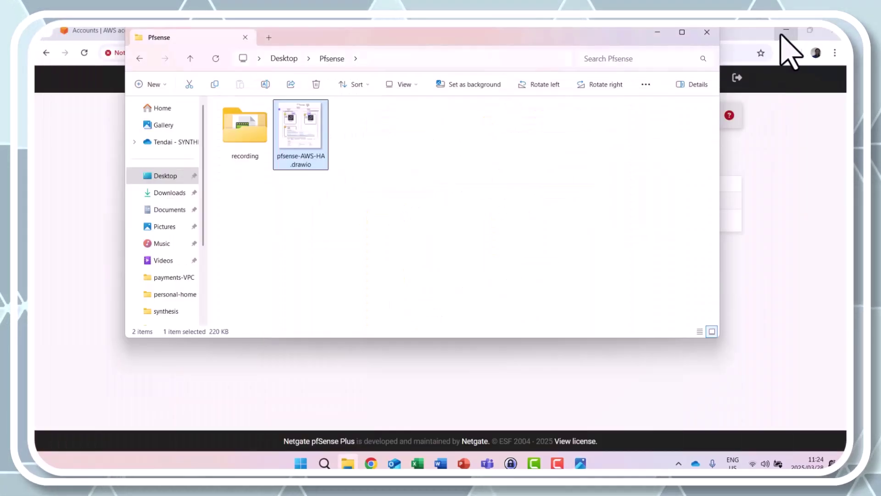
left_click(657, 32)
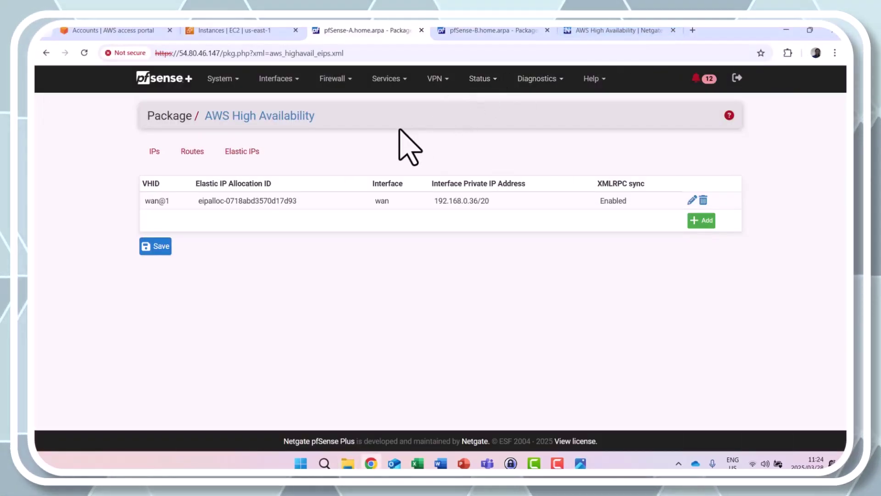
- Refresh the EC2 instances list and view the details of pfsenceB and PfsenceA one at a time, ending with PfsenceA selected
left_click(220, 33)
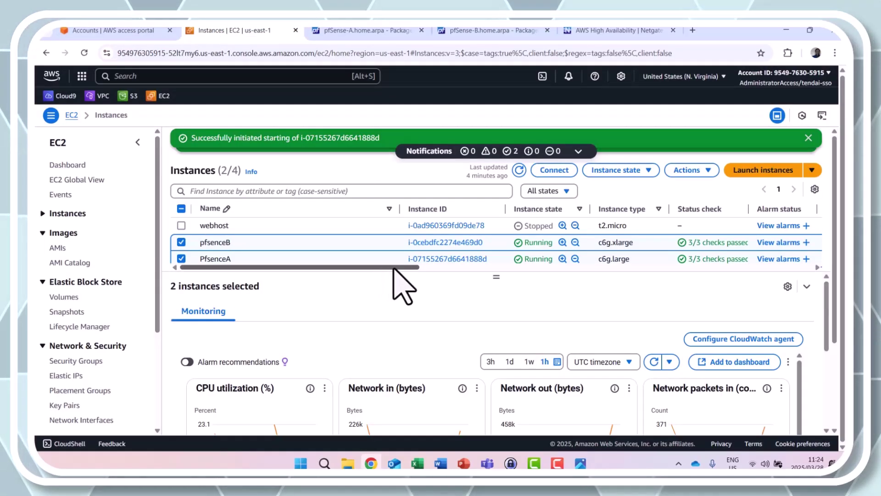
left_click(518, 173)
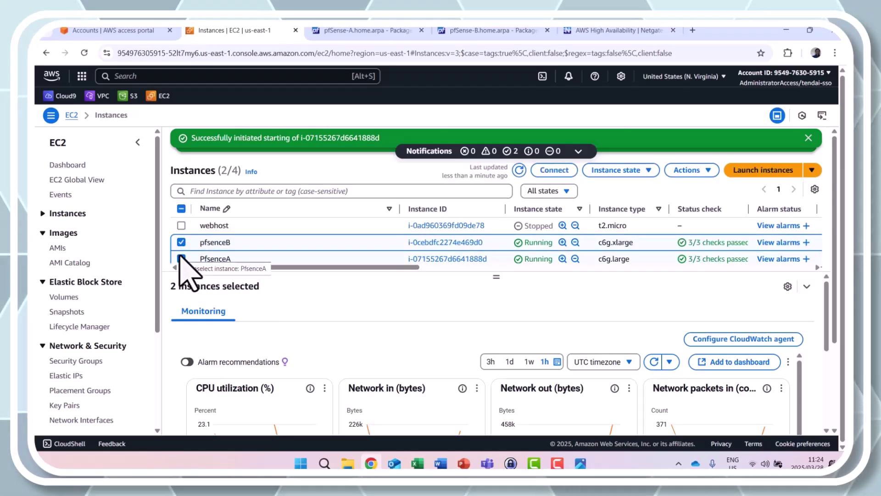
left_click(182, 242)
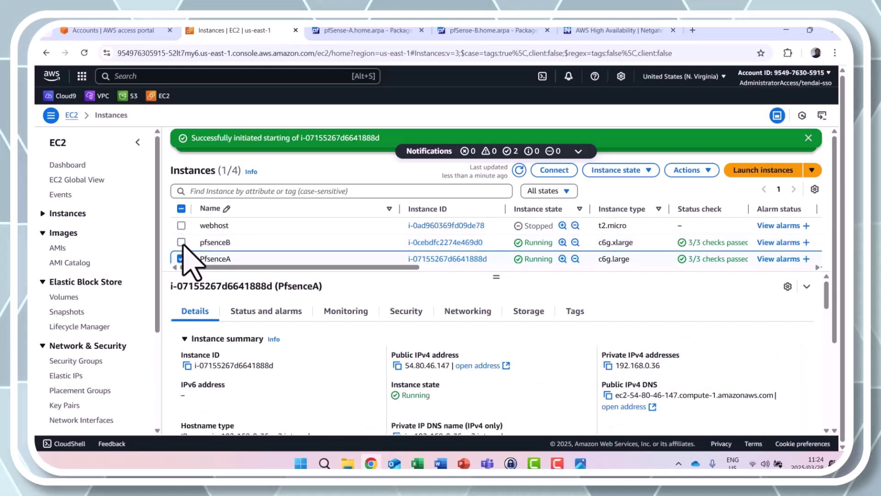
left_click(182, 259)
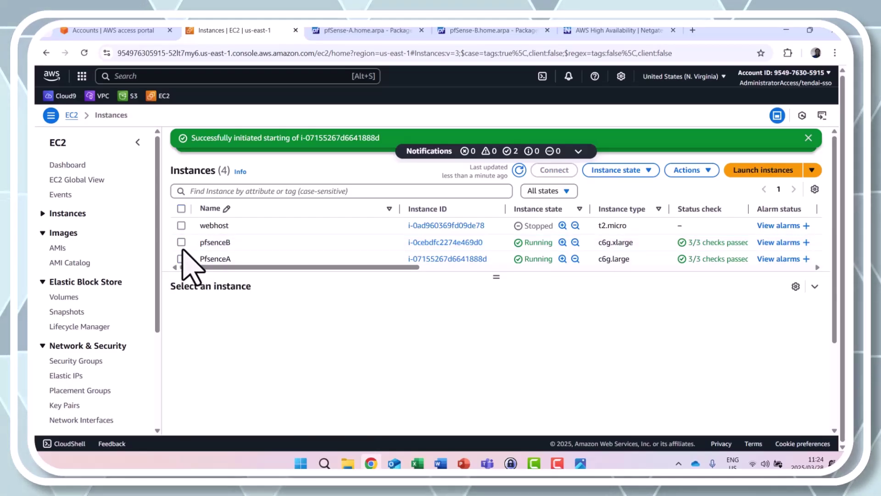
left_click(182, 242)
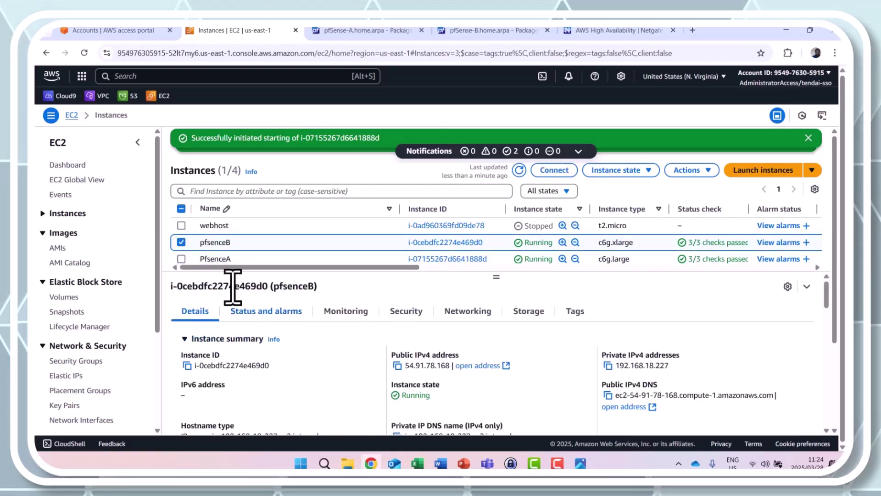
left_click(182, 242)
left_click(181, 259)
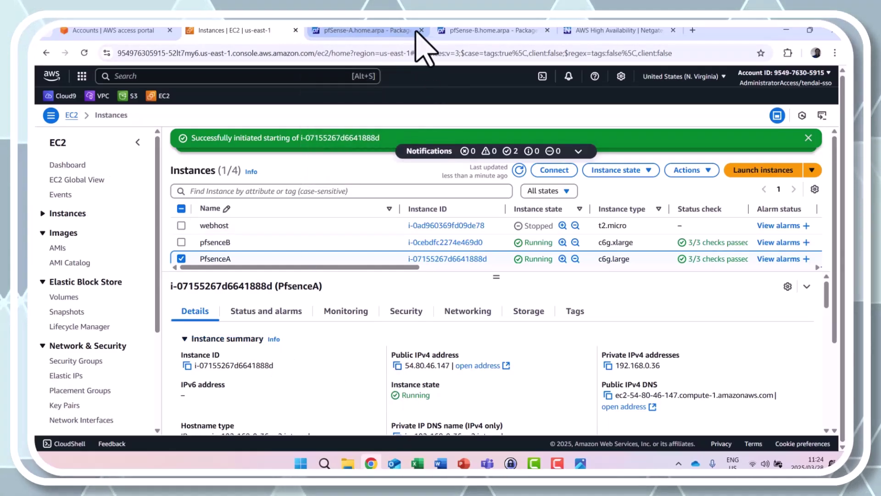
- Compare pfSense-A's web address with PfsenceA's public IPv4 address in EC2, and open the CARP failover status on pfSense-A
left_click(384, 33)
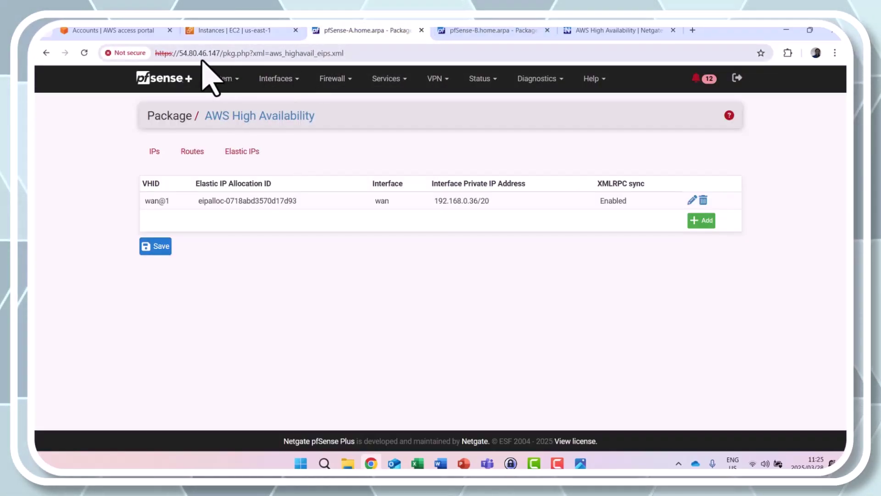
left_click_drag(220, 52, 181, 53)
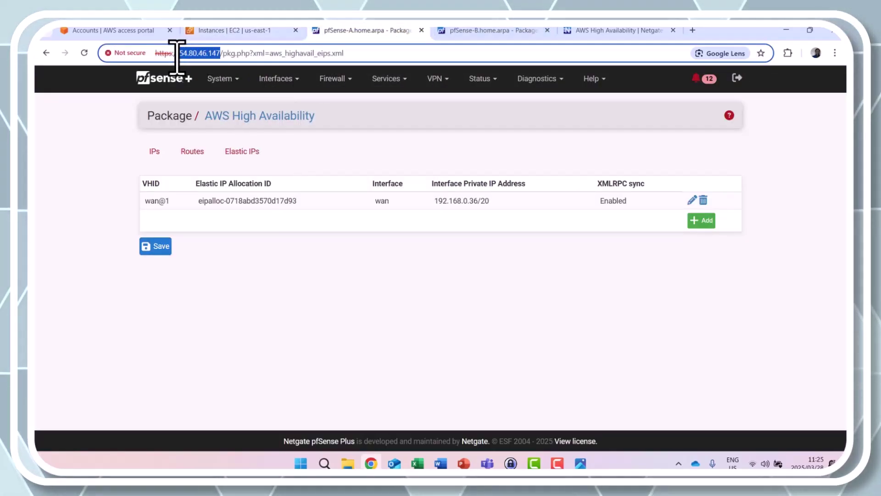
left_click(240, 31)
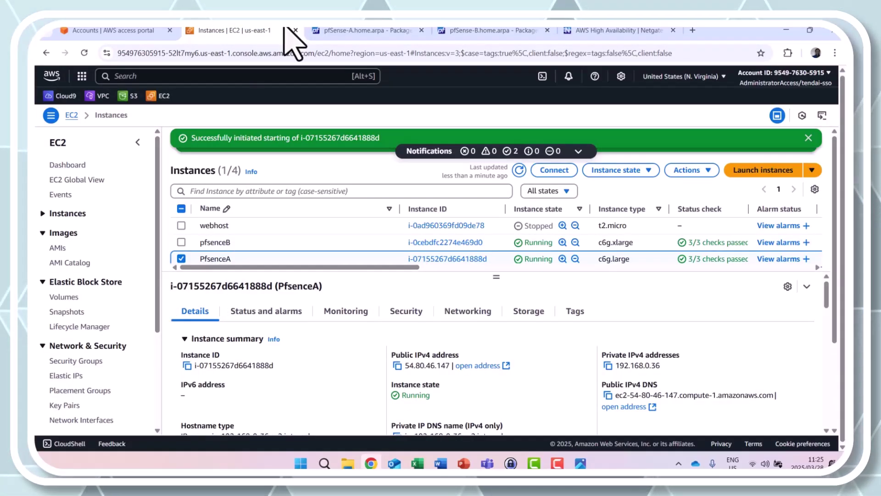
left_click(362, 31)
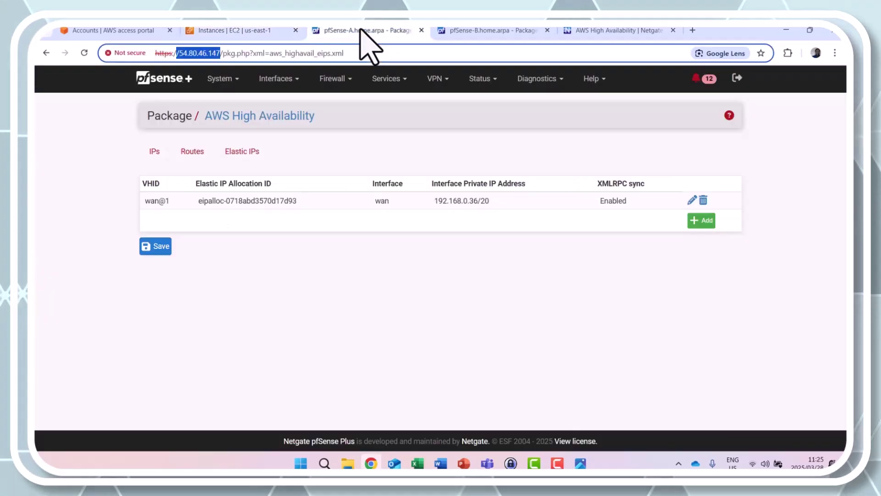
left_click(494, 81)
left_click(507, 117)
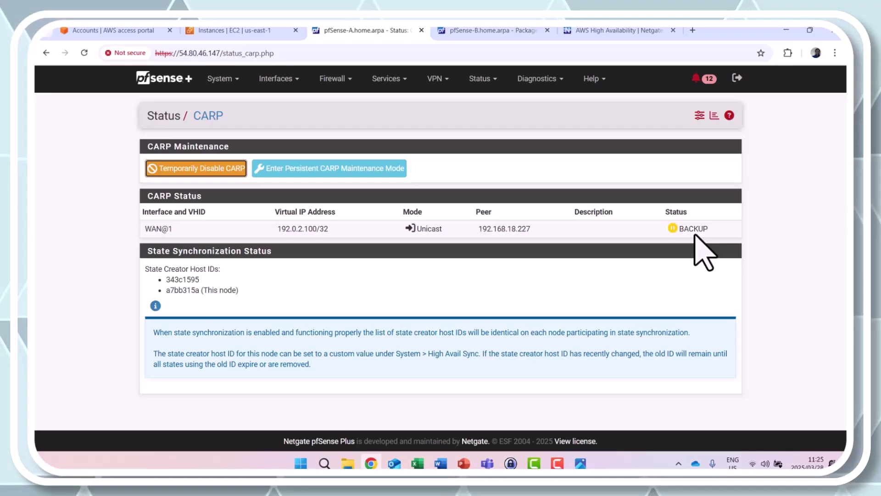
- Check pfSense-B's IP address in its web address and open its CARP failover status
left_click(486, 31)
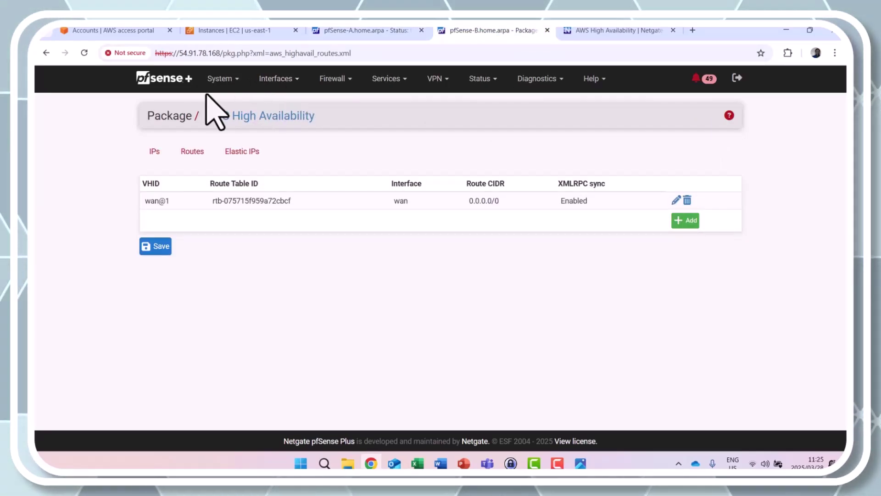
left_click(220, 54)
left_click_drag(220, 54, 177, 55)
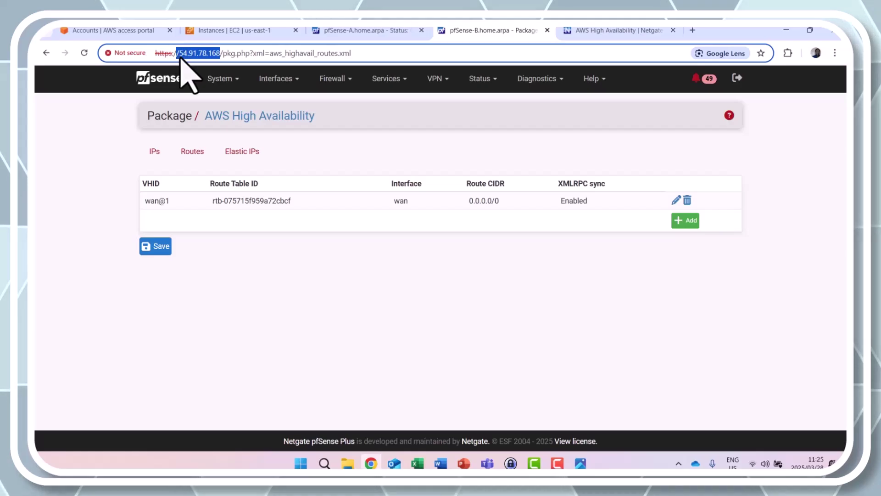
left_click(481, 82)
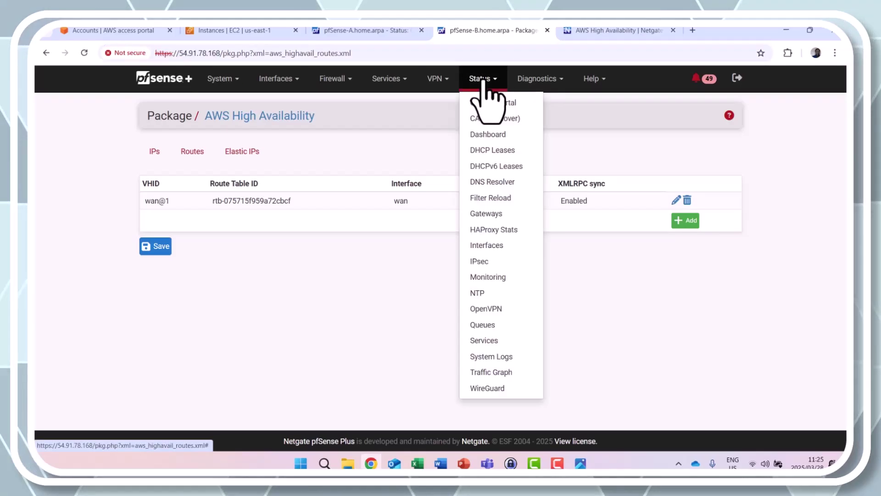
left_click(500, 118)
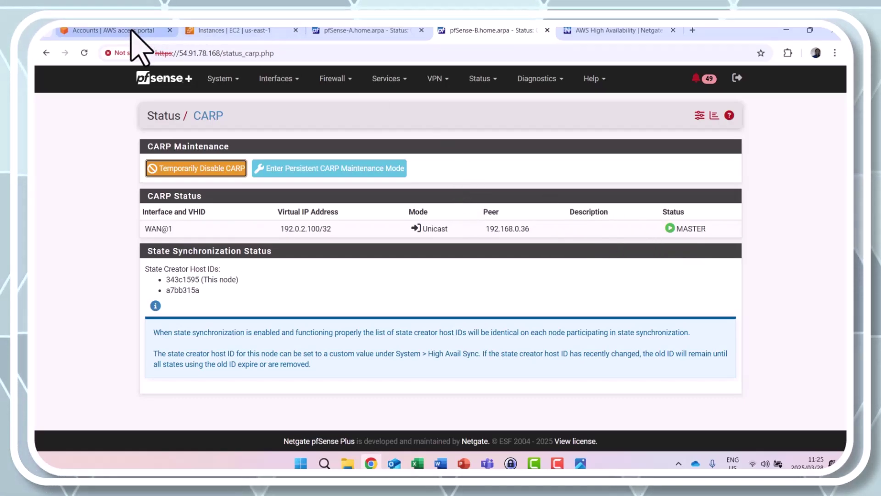
- Match pfSense-B's address to the pfsenceB instance in EC2 and examine that instance's network interface and Elastic IP details
left_click(247, 31)
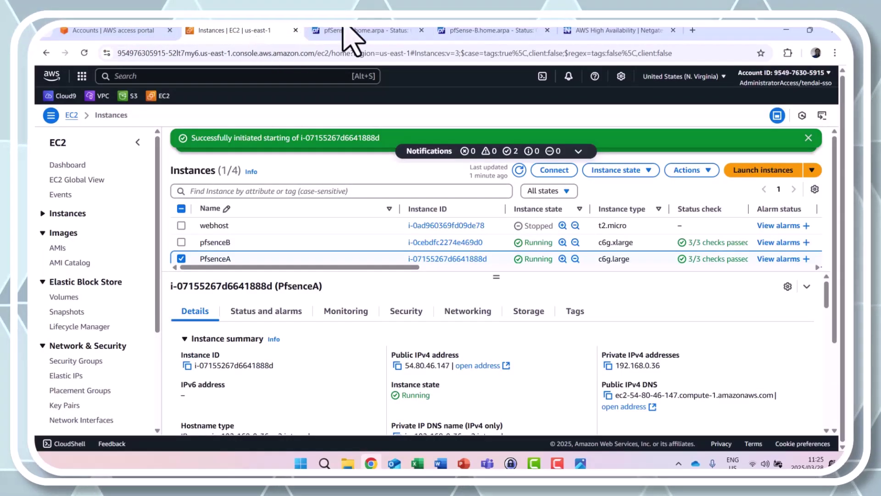
left_click(500, 32)
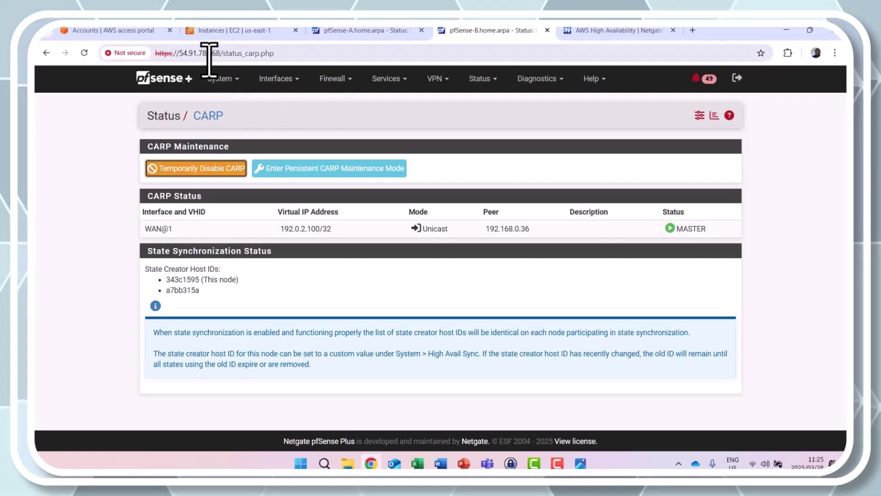
left_click(241, 31)
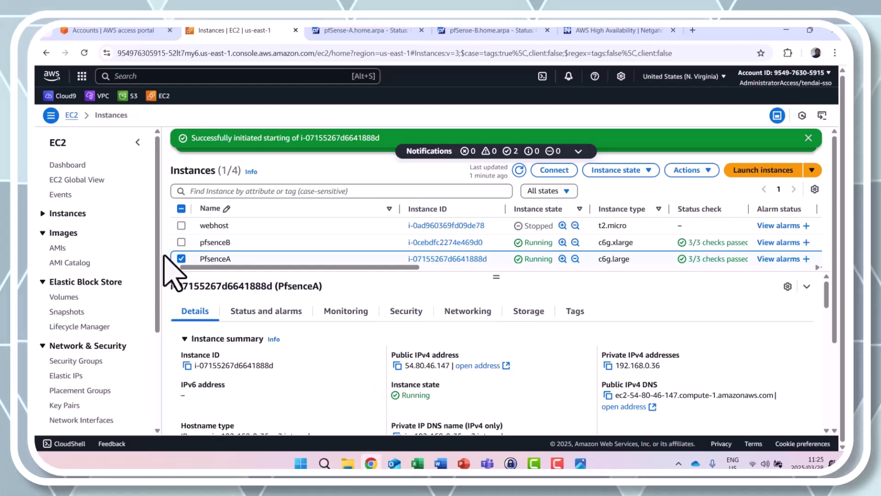
left_click(181, 258)
left_click(182, 241)
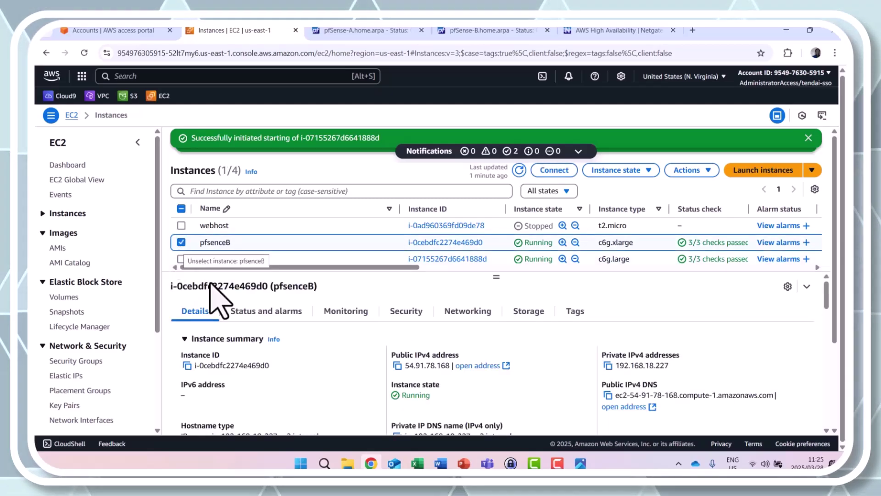
left_click(468, 312)
scroll(408, 340, "down", 3)
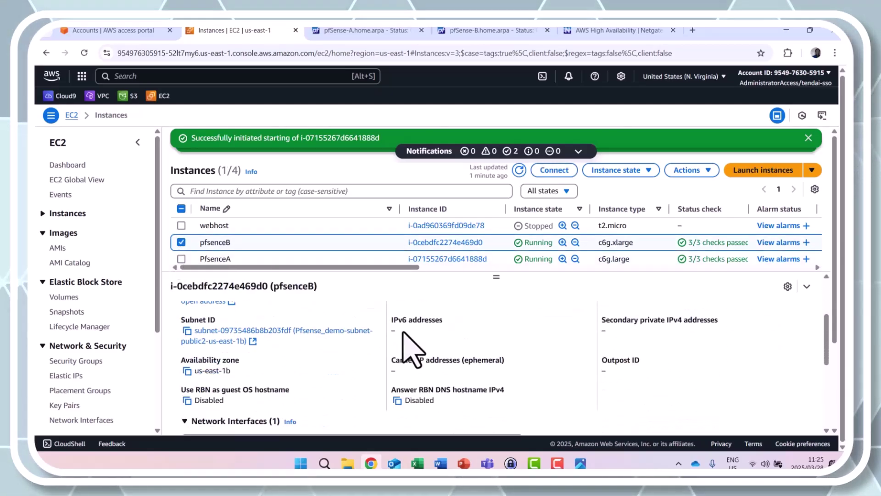
scroll(411, 349, "down", 6)
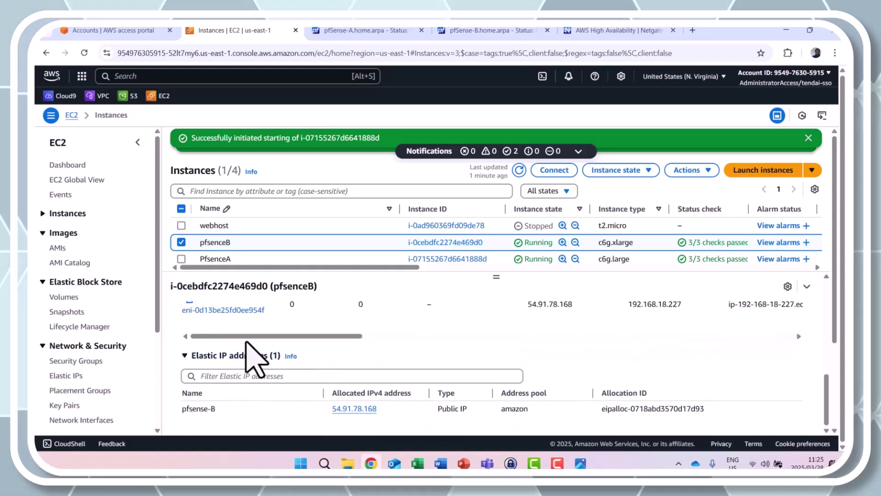
scroll(251, 359, "up", 1)
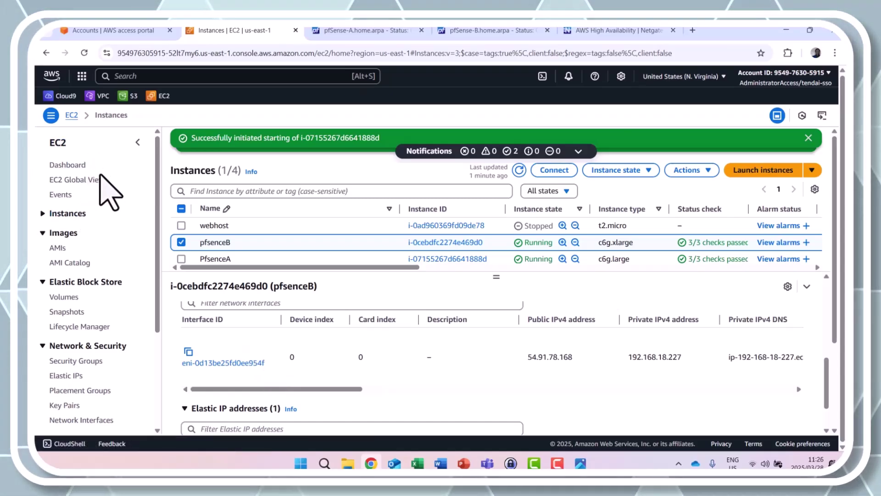
- Display the routes of Dynamic-workload-route-table in the VPC console to check the target of the 0.0.0.0/0 route
left_click(103, 96)
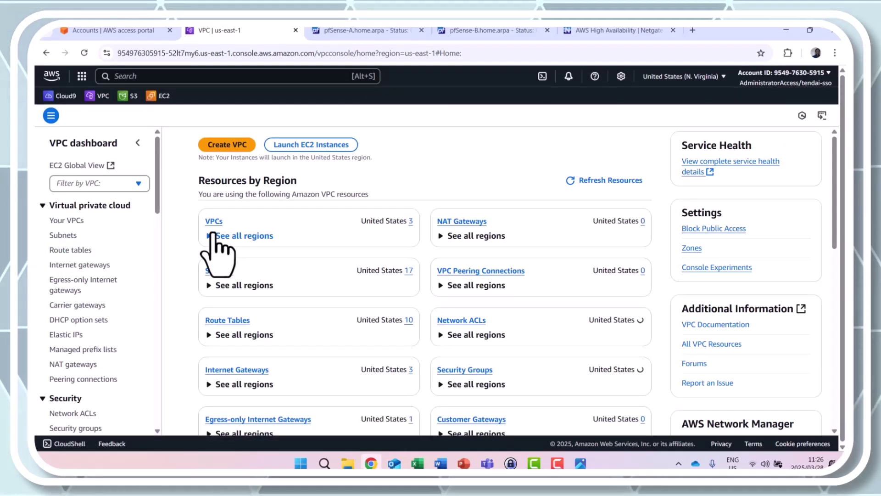
left_click(87, 250)
left_click(184, 215)
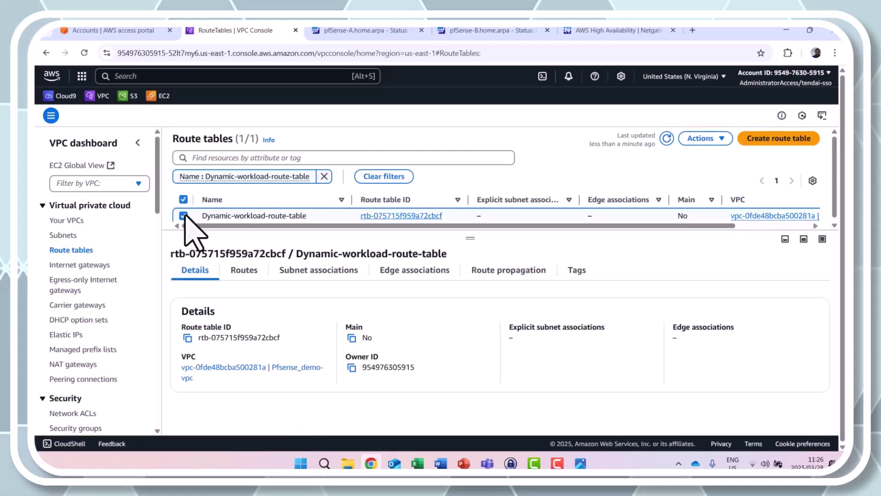
left_click(244, 271)
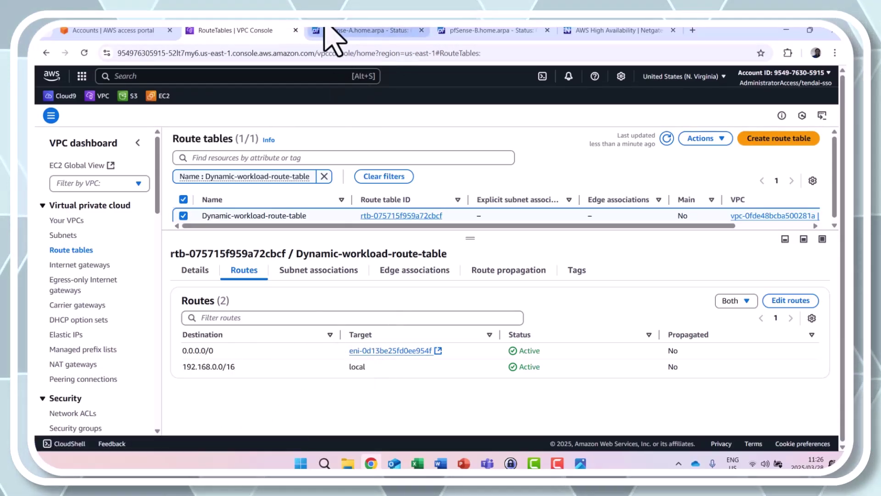
- Open the High Availability settings on pfSense-A and review its state synchronization, configuration synchronization and selected sync options
left_click(363, 30)
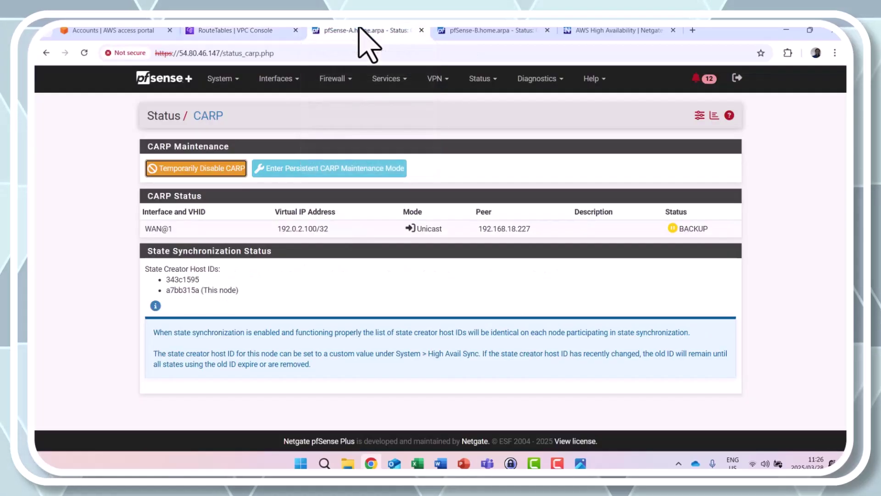
left_click(219, 85)
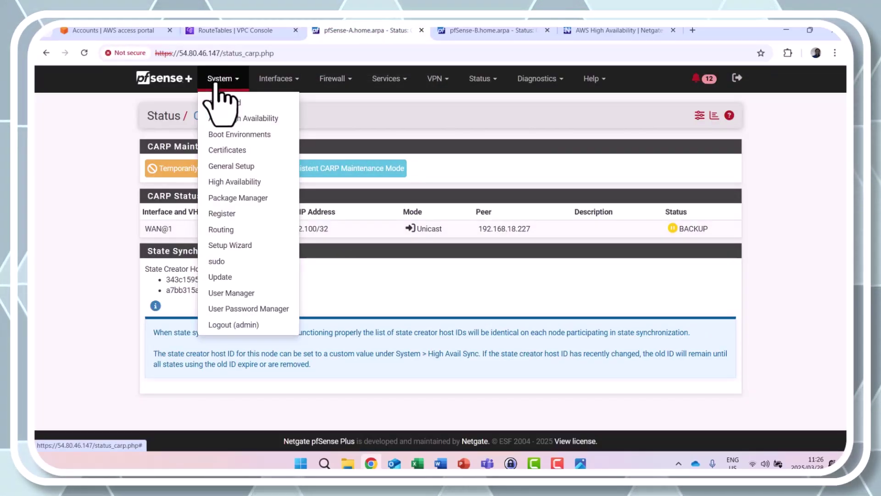
left_click(240, 182)
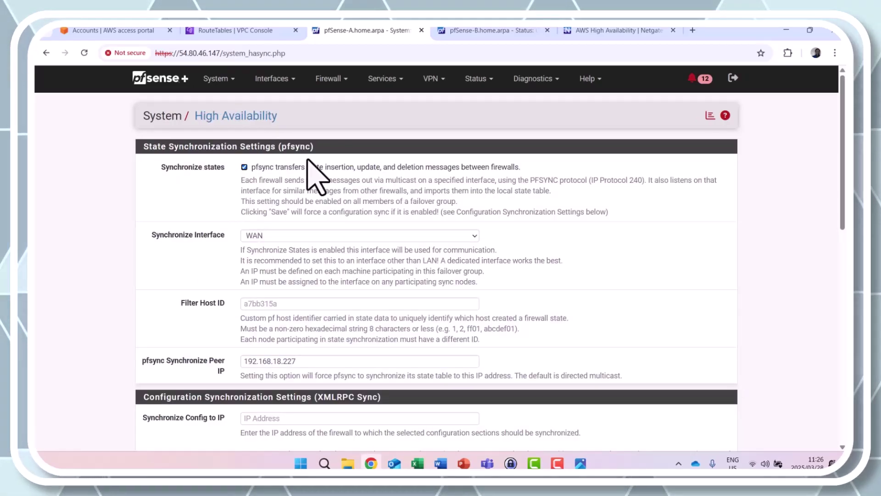
scroll(282, 276, "down", 5)
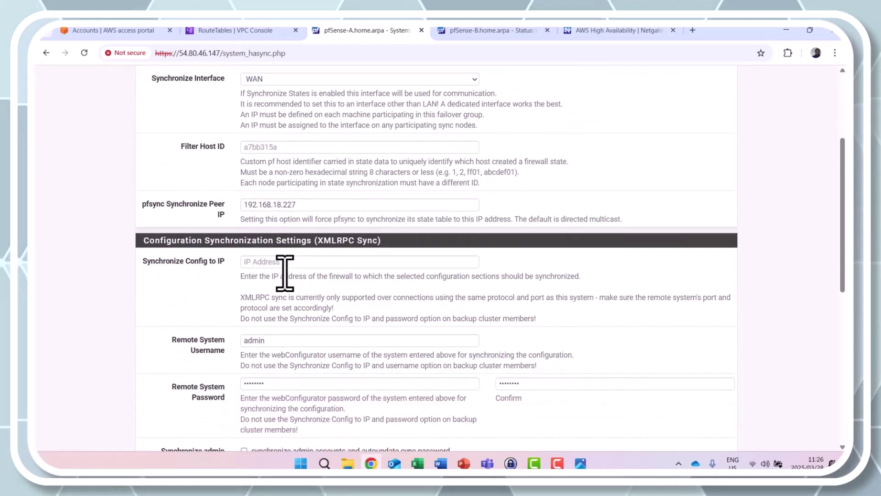
scroll(282, 281, "down", 1)
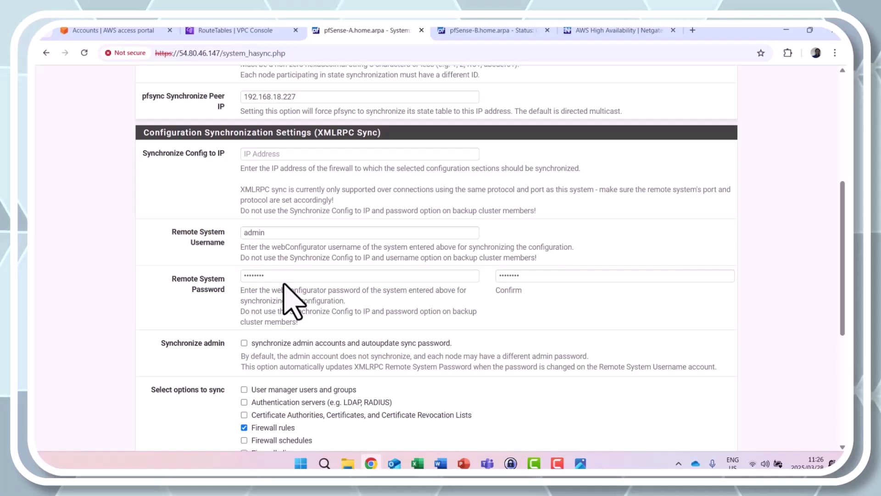
scroll(287, 299, "down", 4)
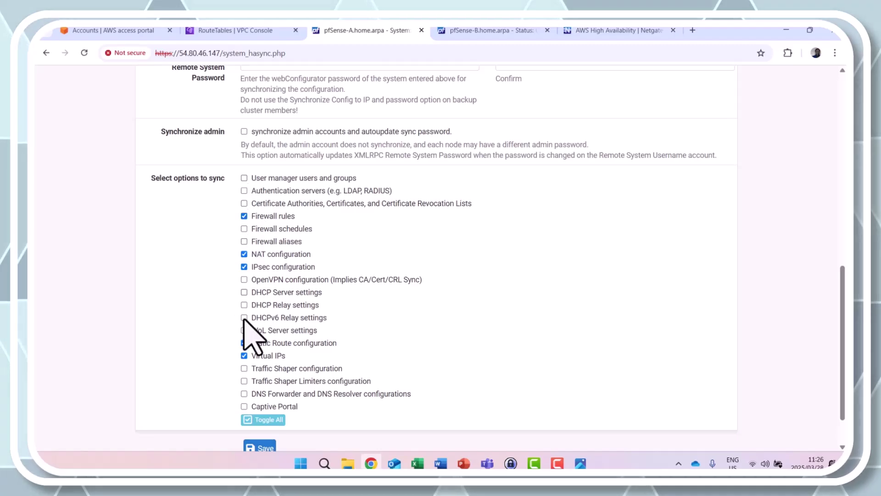
- Open the AWS High Availability package on pfSense-A and open its wan@1 route entry to review the settings
scroll(321, 330, "up", 10)
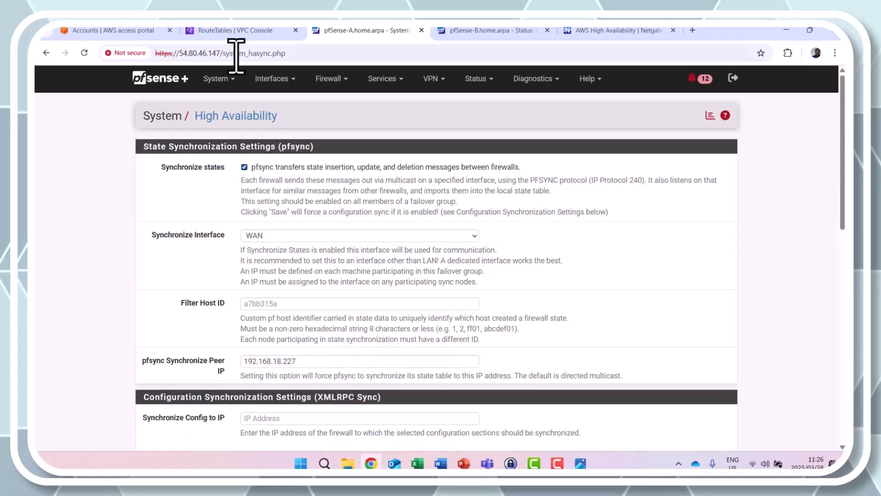
left_click(222, 80)
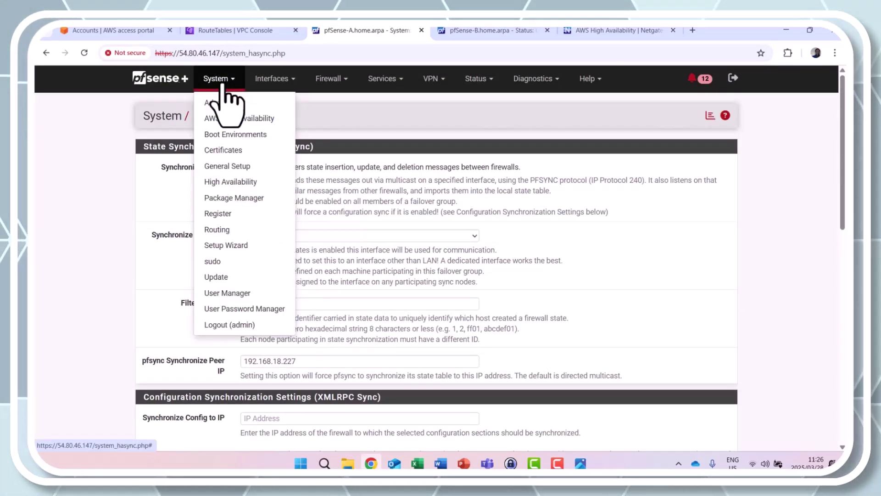
left_click(238, 121)
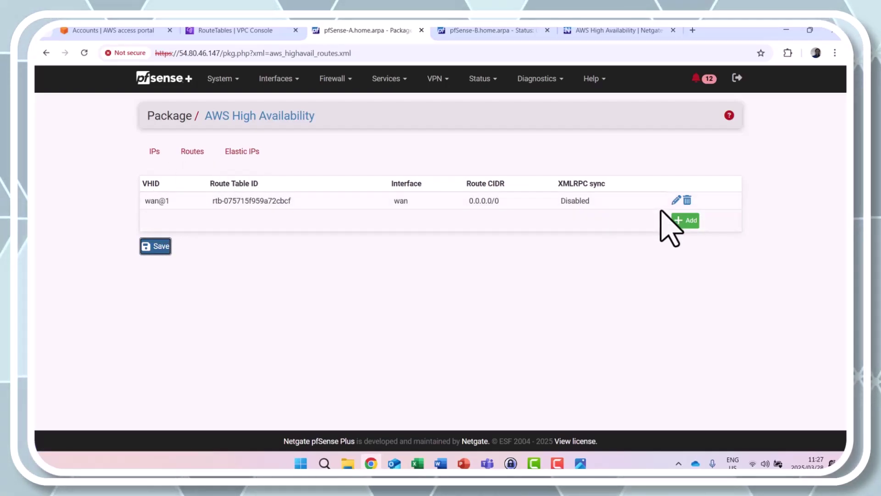
left_click(676, 200)
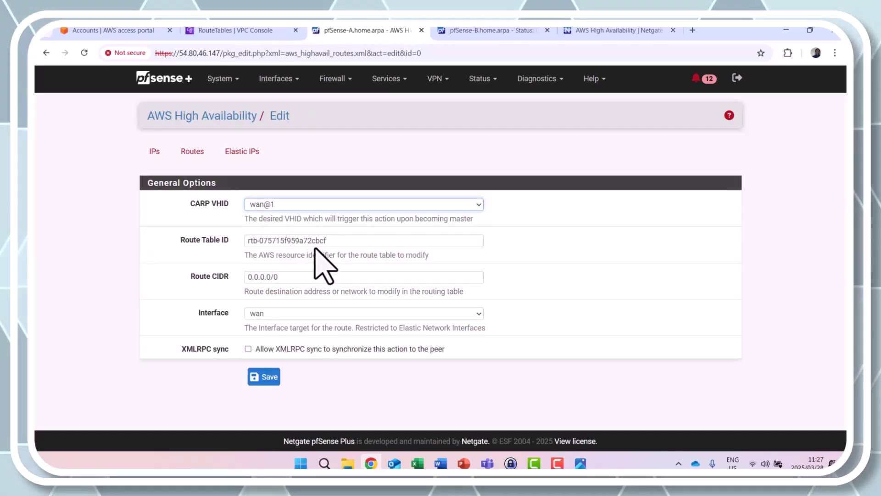
- Compare the route entry's Route Table ID on pfSense-A with the ID of Dynamic-workload-route-table in the VPC console
left_click(243, 32)
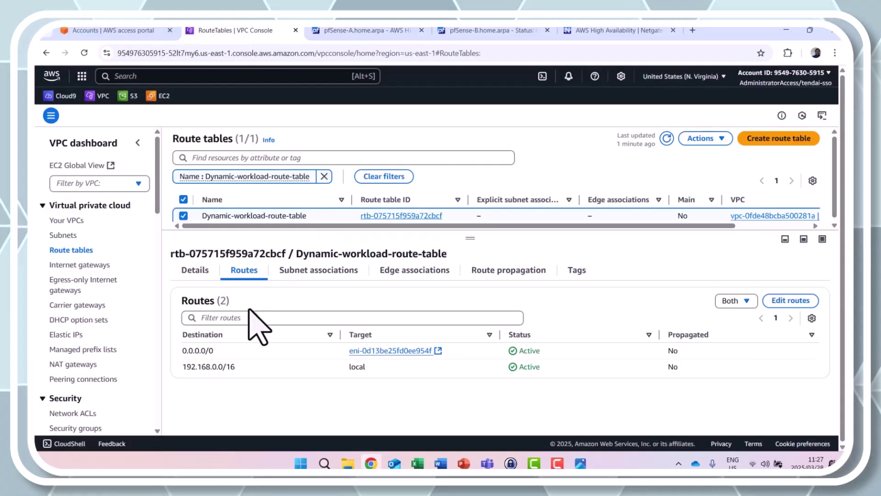
left_click_drag(282, 253, 175, 271)
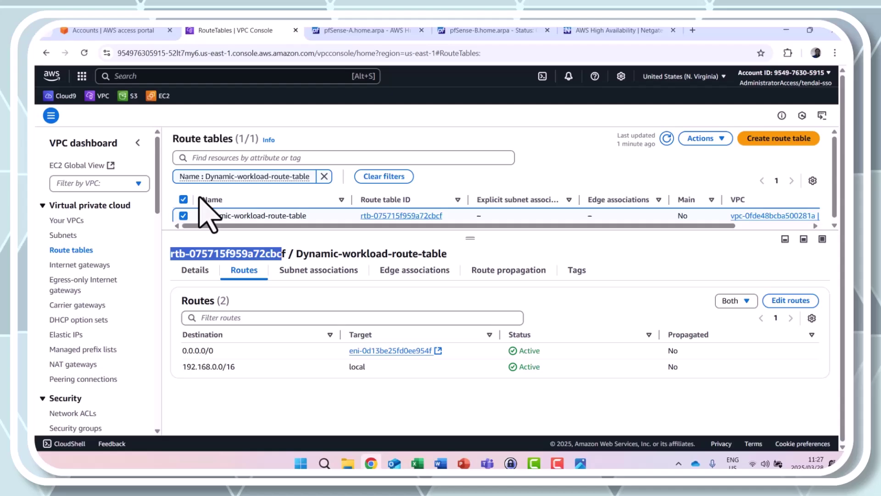
left_click(361, 30)
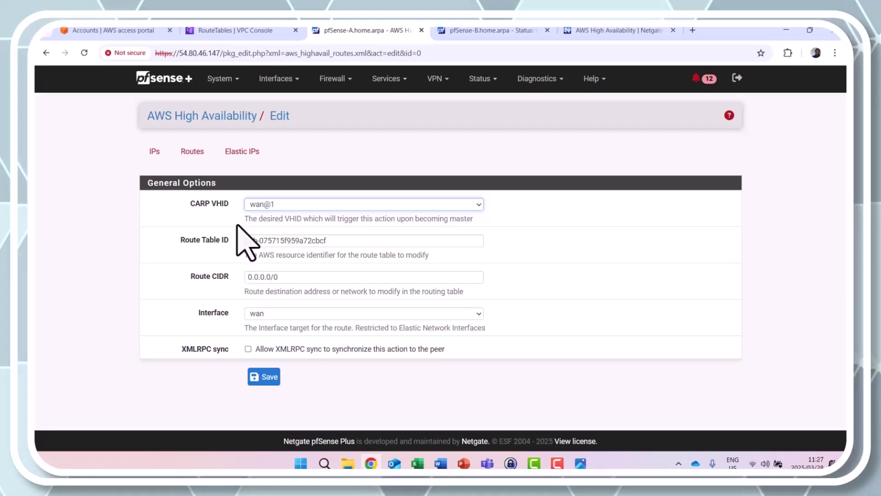
- Display the Elastic IPs configuration of the AWS High Availability package on pfSense-A and check its allocation ID
left_click(240, 154)
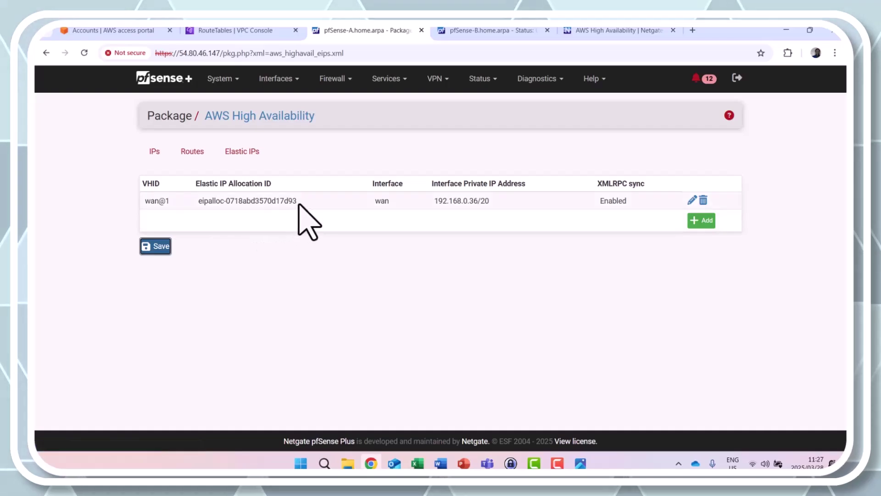
left_click_drag(298, 202, 274, 202)
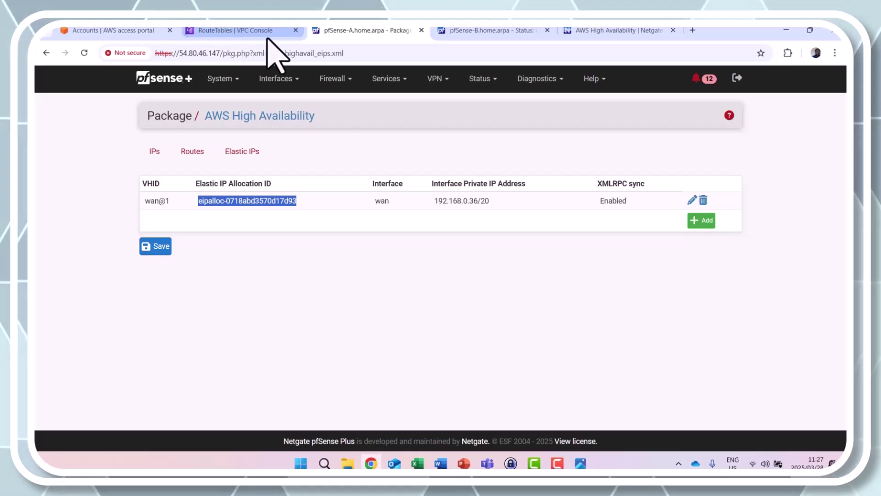
left_click(300, 226)
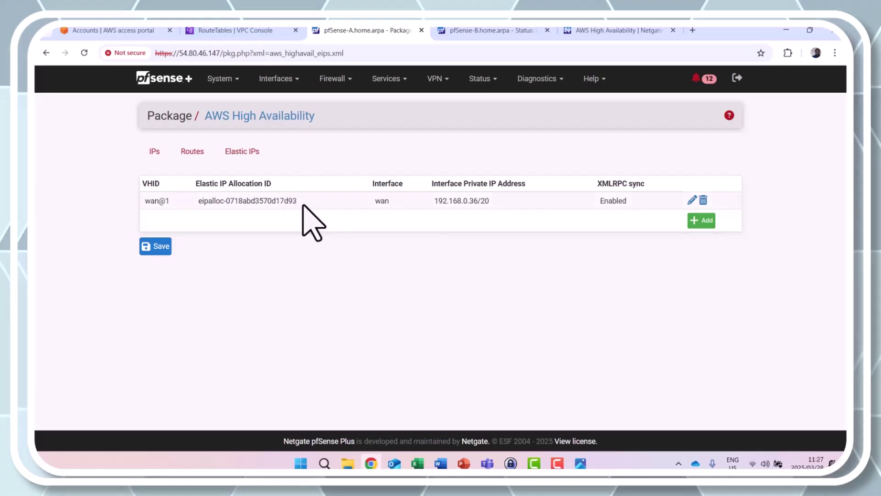
- Open EC2 in a new browser tab, list the Elastic IP addresses and check the allocation ID of pfsense-B
left_click(234, 30)
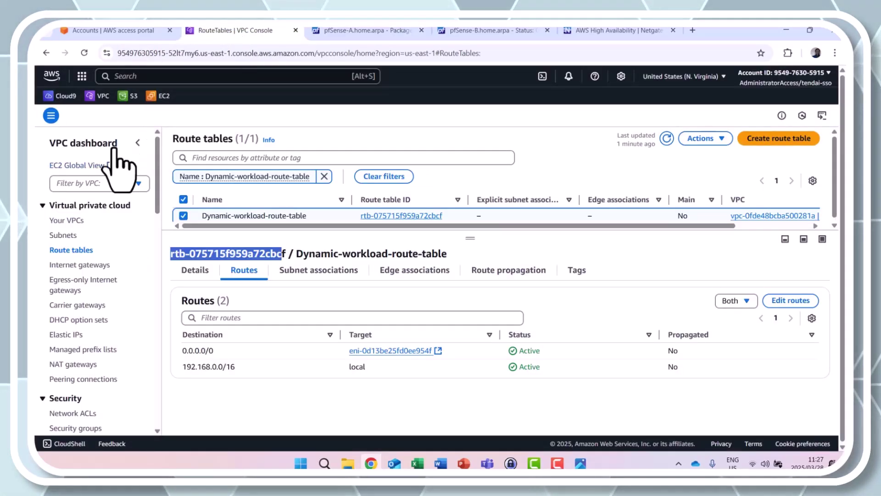
right_click(159, 97)
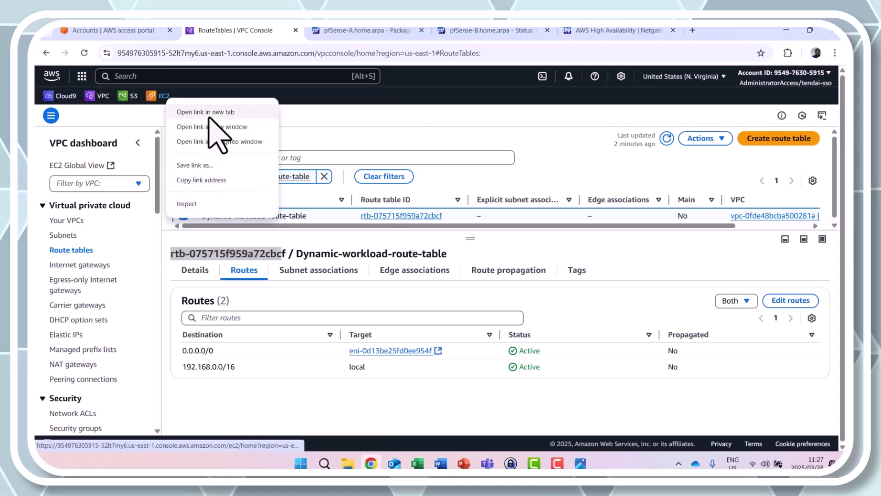
left_click(203, 114)
left_click(321, 31)
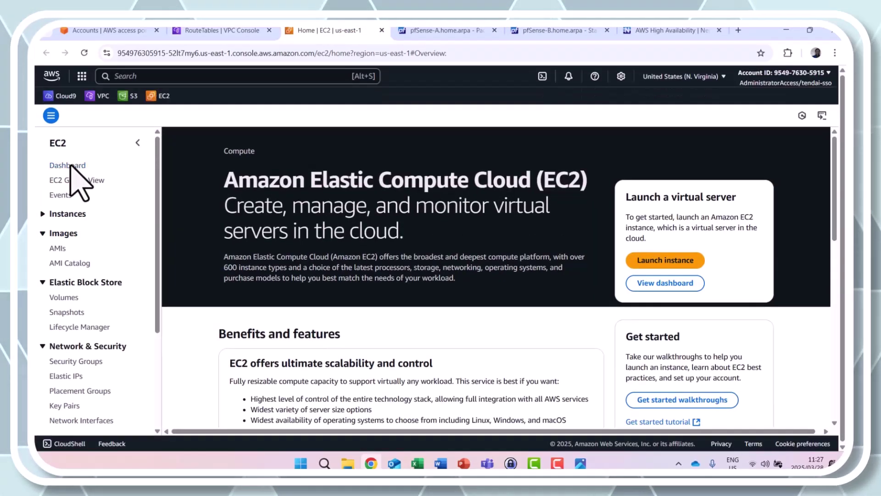
left_click(70, 168)
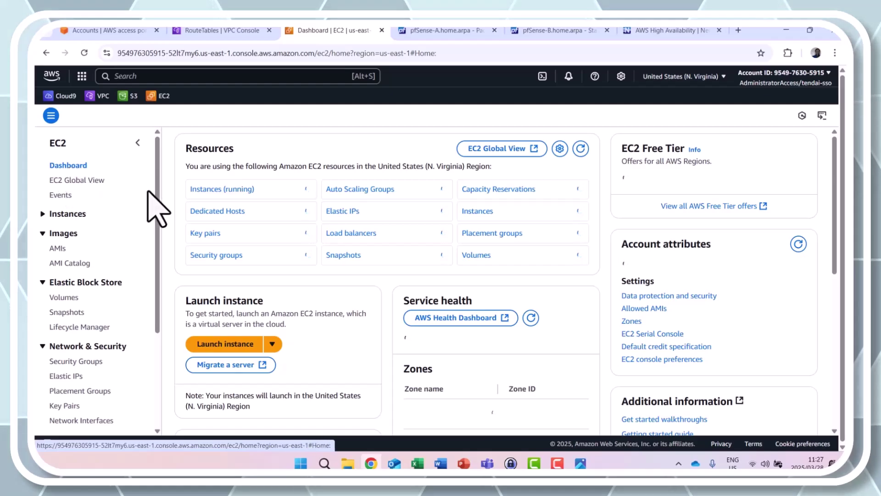
left_click(338, 217)
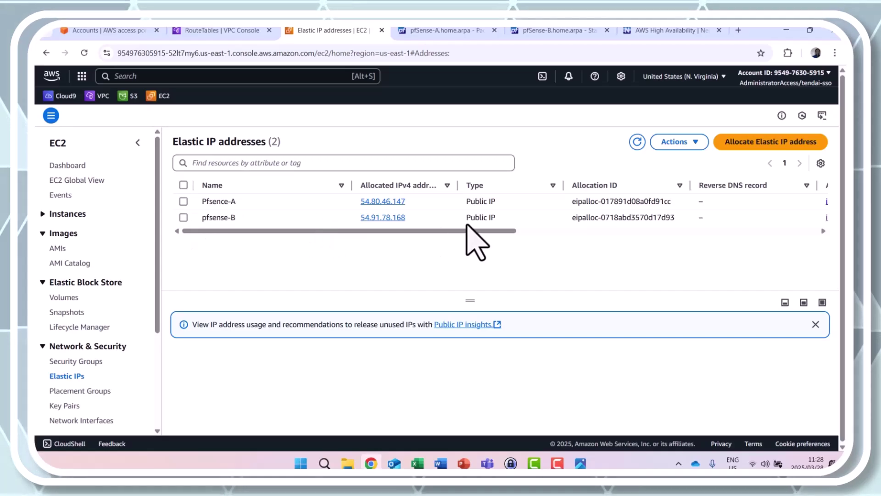
left_click(184, 218)
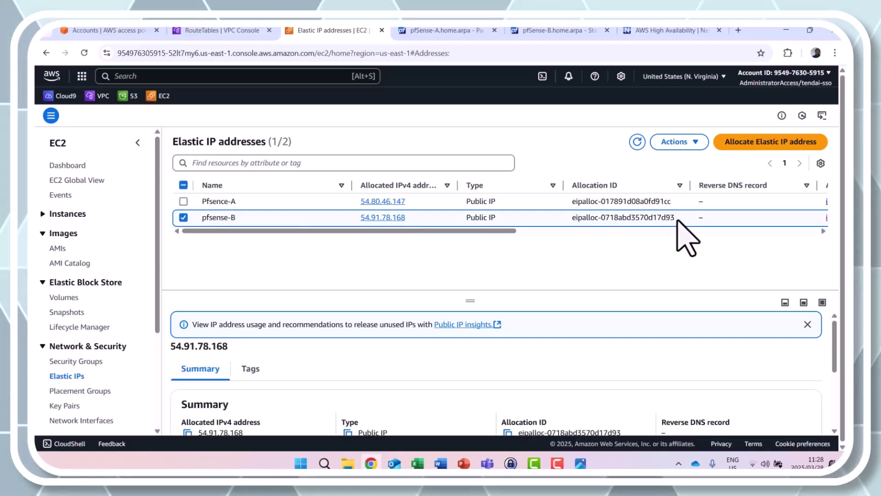
left_click_drag(646, 222, 573, 223)
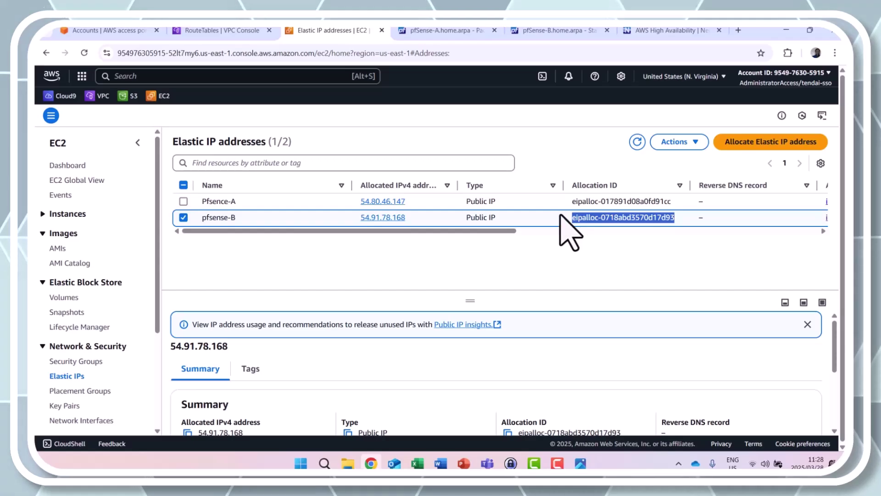
- Return to pfSense-A's Elastic IPs configuration and check its allocation ID and interface private IP address
left_click(214, 31)
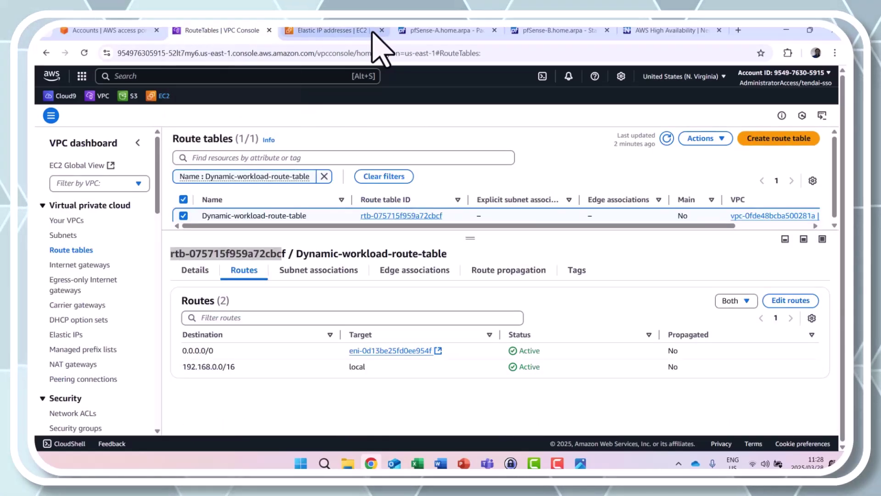
left_click(458, 30)
left_click_drag(298, 202, 192, 212)
left_click_drag(436, 205, 493, 201)
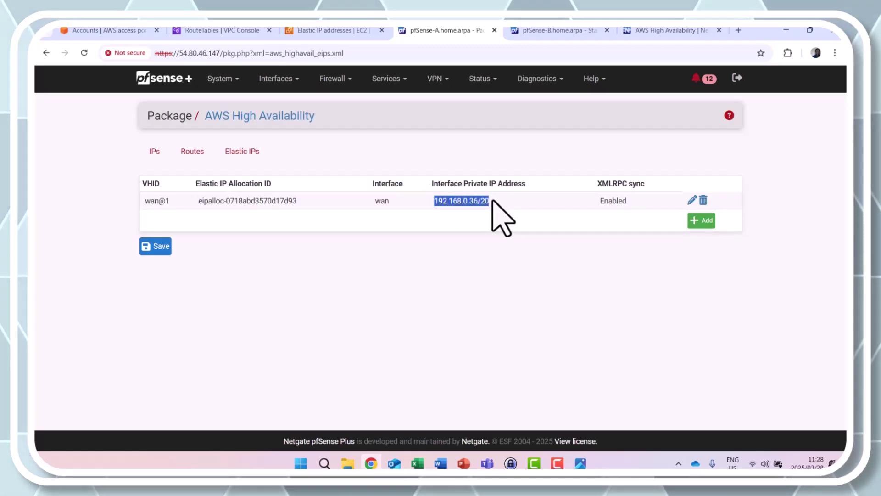
left_click_drag(297, 202, 206, 205)
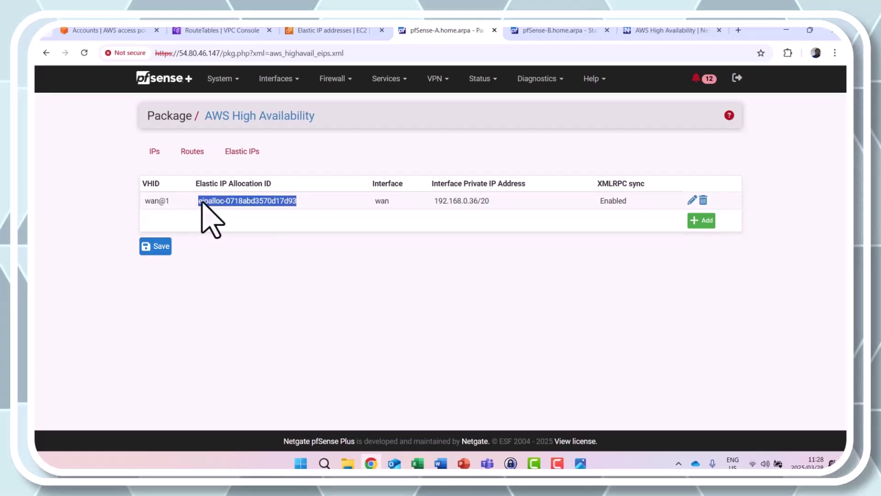
- Display the AWS High Availability Elastic IPs configuration on pfSense-B and check its allocation ID and interface private IP address
left_click(569, 32)
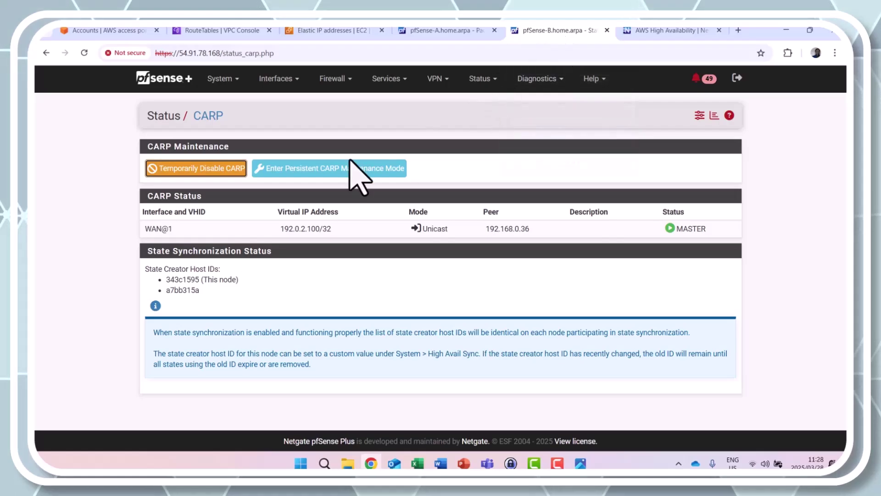
left_click(229, 82)
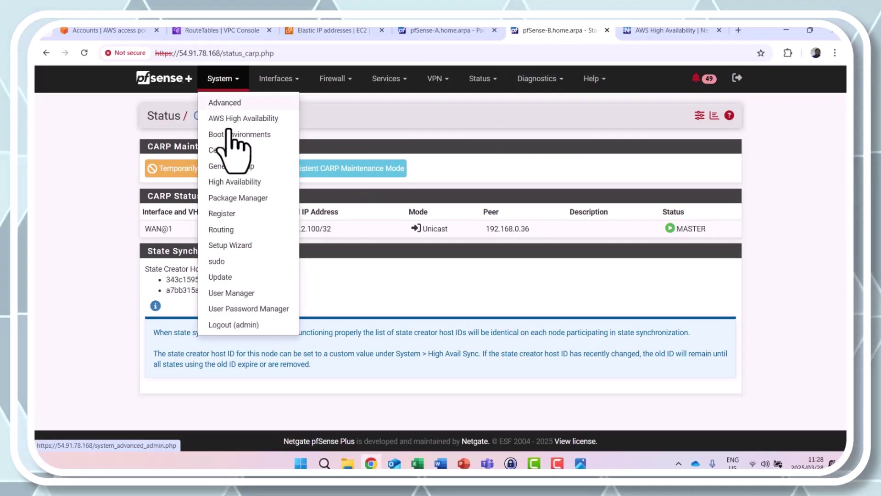
left_click(206, 120)
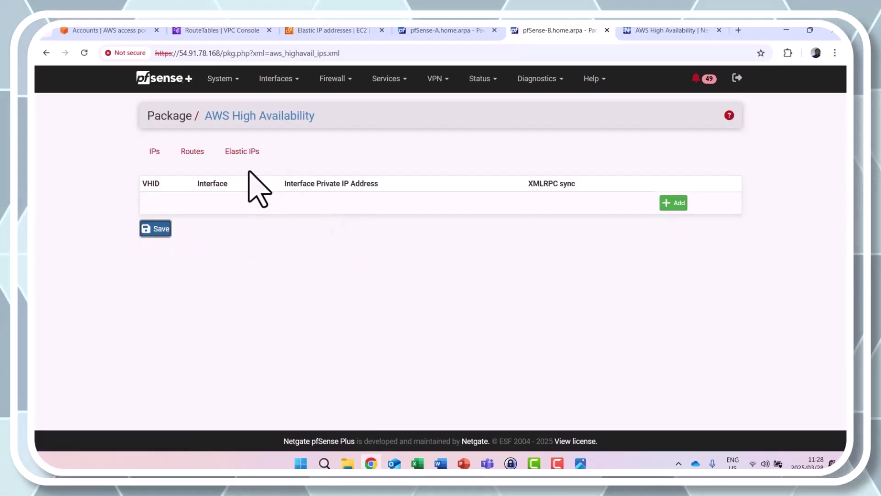
left_click(242, 152)
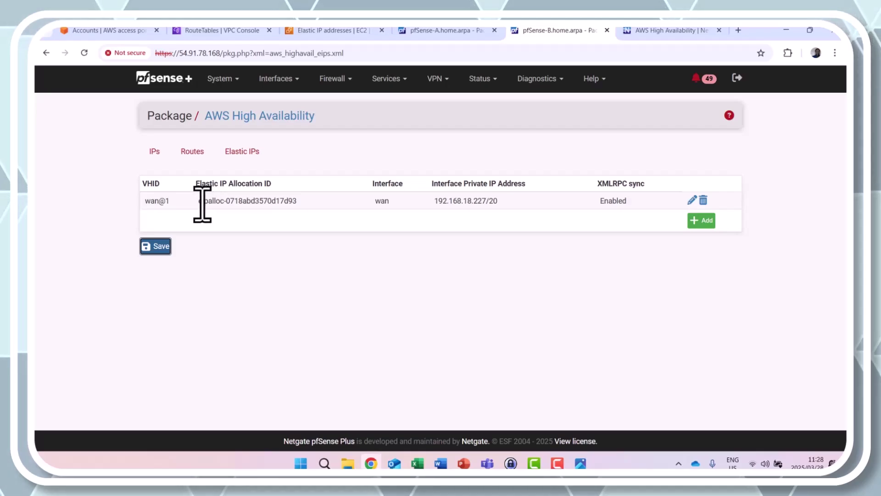
left_click_drag(203, 202, 290, 202)
left_click_drag(443, 201, 497, 202)
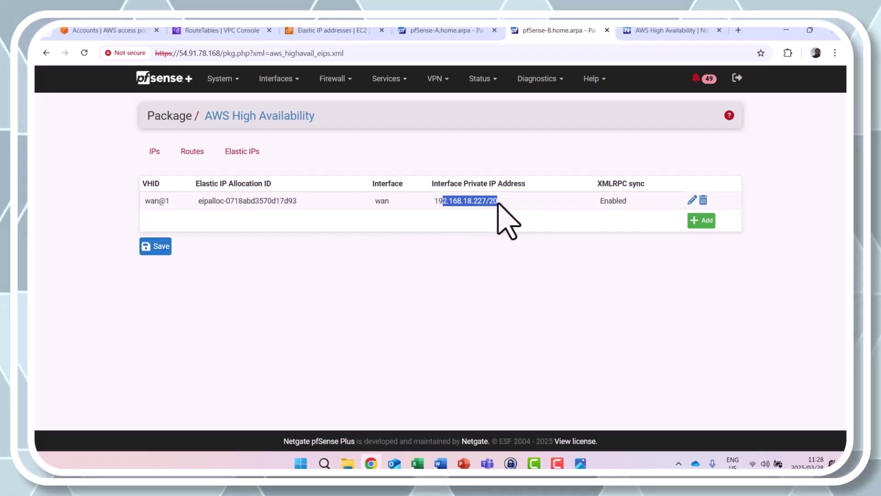
- Check the Route Table ID in pfSense-B's AWS High Availability routes and revisit the Elastic IP entries in EC2 and on pfSense-A
left_click(192, 152)
left_click_drag(292, 201, 215, 202)
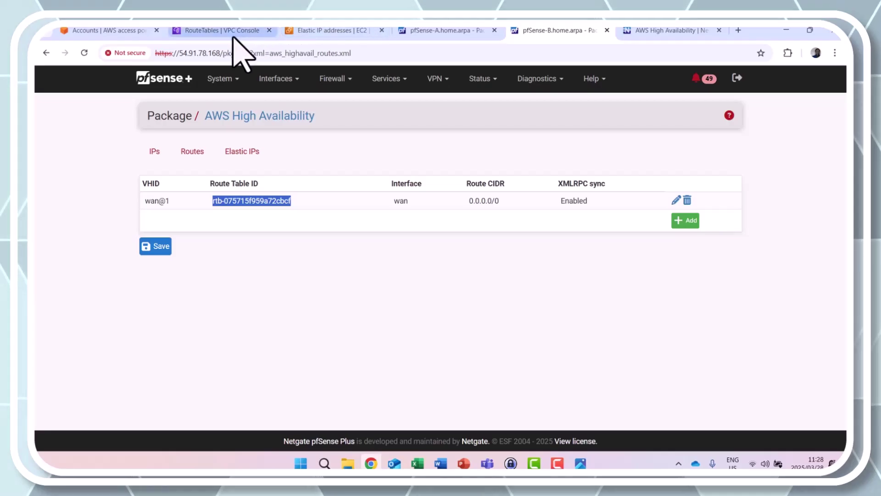
left_click(330, 30)
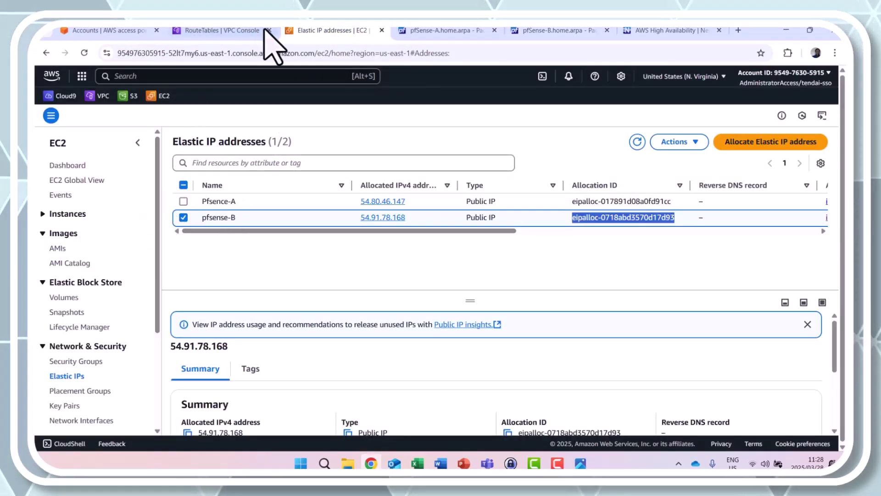
left_click(447, 31)
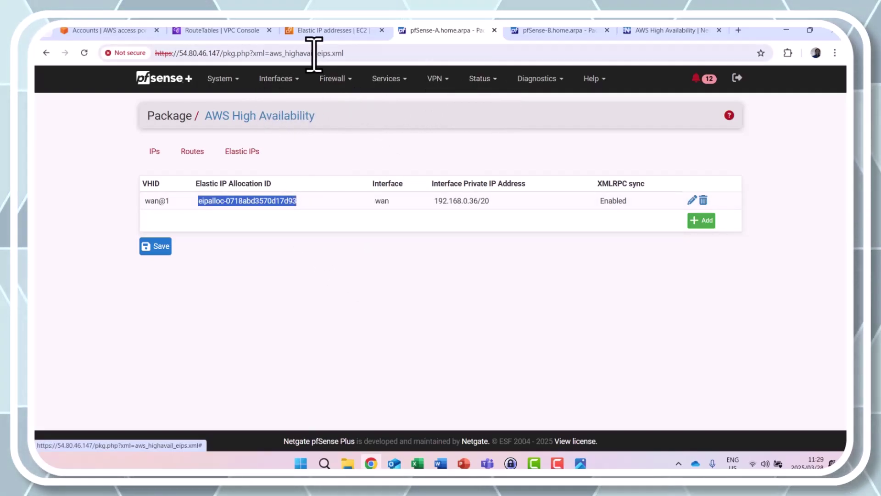
- Open the CARP failover status on pfSense-B and on pfSense-A to compare the roles of the two nodes
left_click(547, 30)
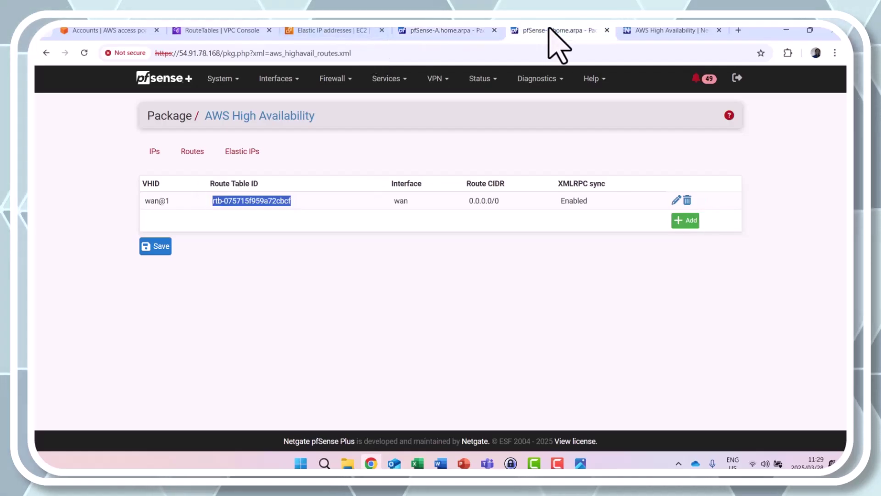
left_click(491, 83)
left_click(500, 117)
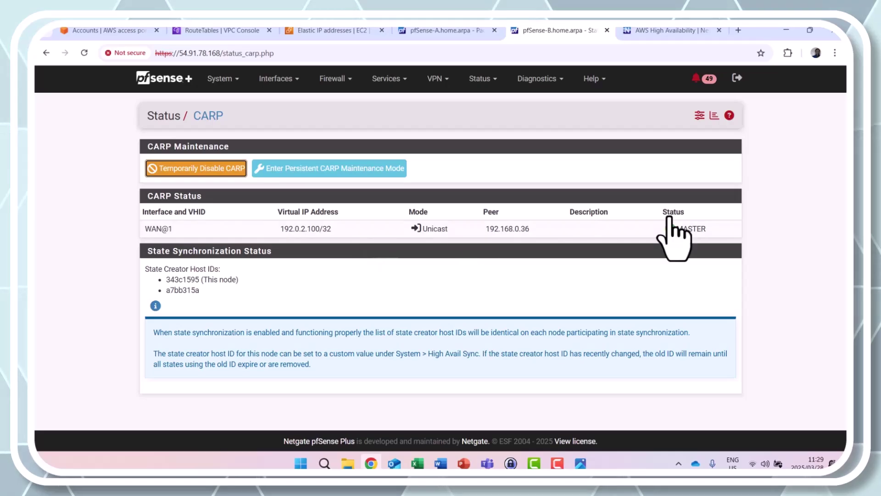
left_click(436, 30)
left_click(482, 79)
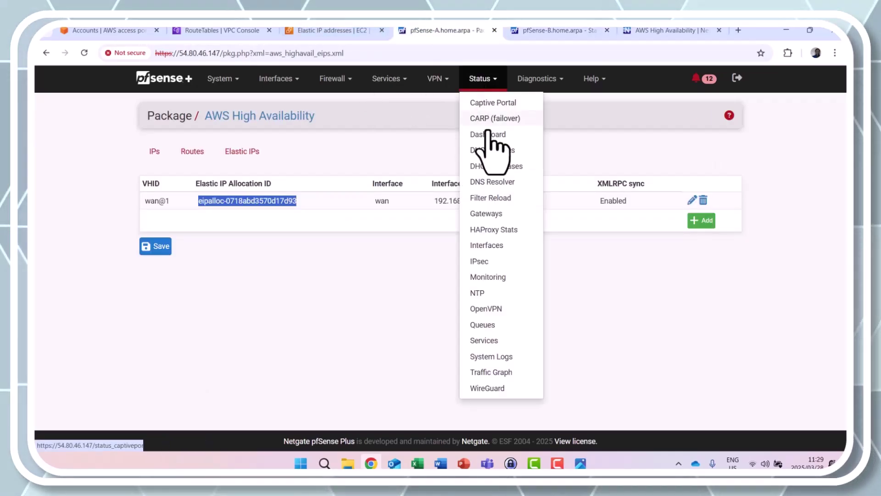
left_click(497, 118)
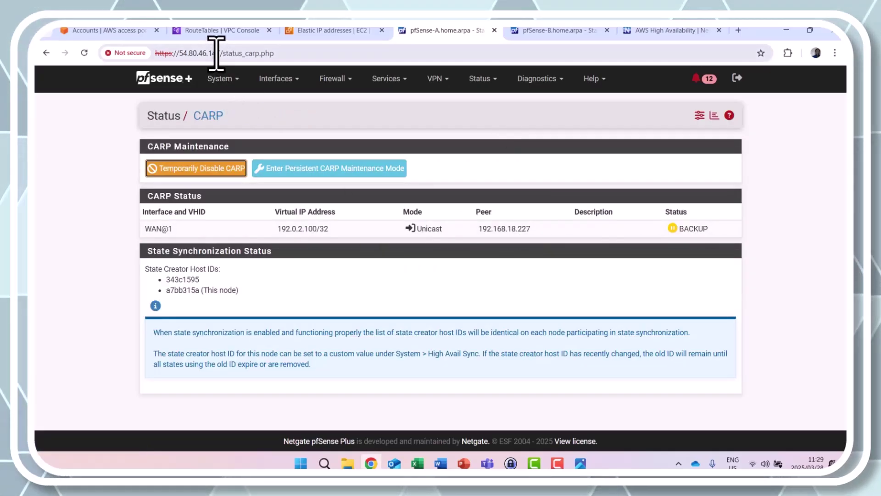
left_click(559, 31)
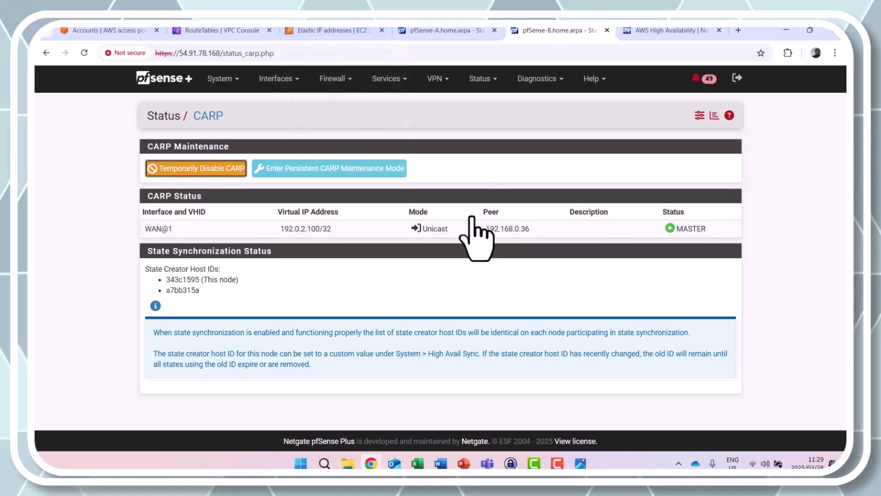
- Go to the EC2 dashboard and list the running instances
left_click(320, 30)
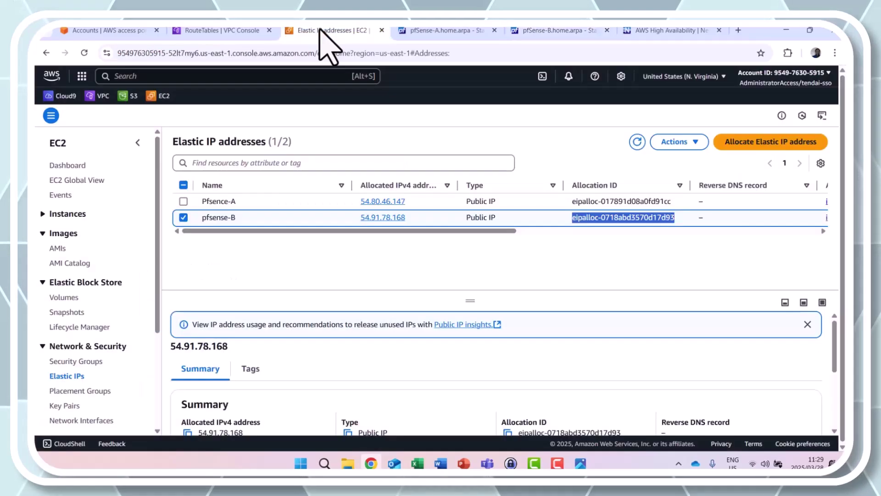
left_click(68, 166)
left_click(237, 189)
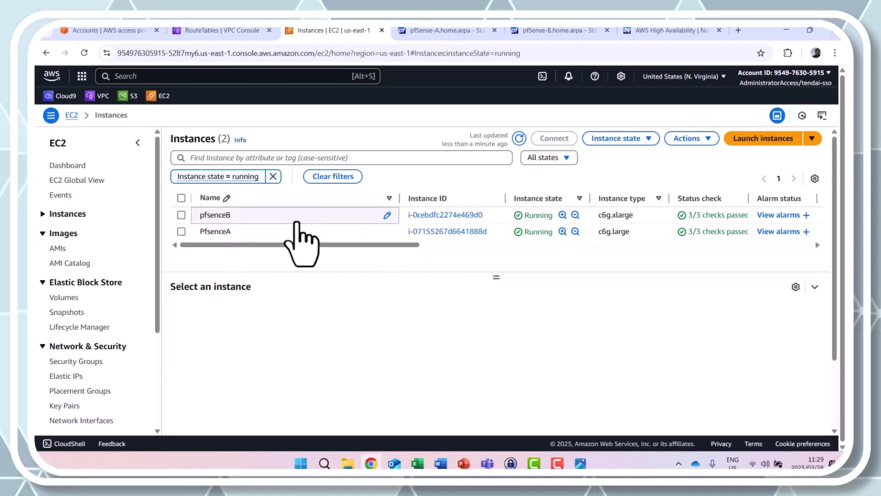
- Compare the instance details of PfsenceA and pfsenceB, then check the default route's target in Dynamic-workload-route-table
left_click(181, 231)
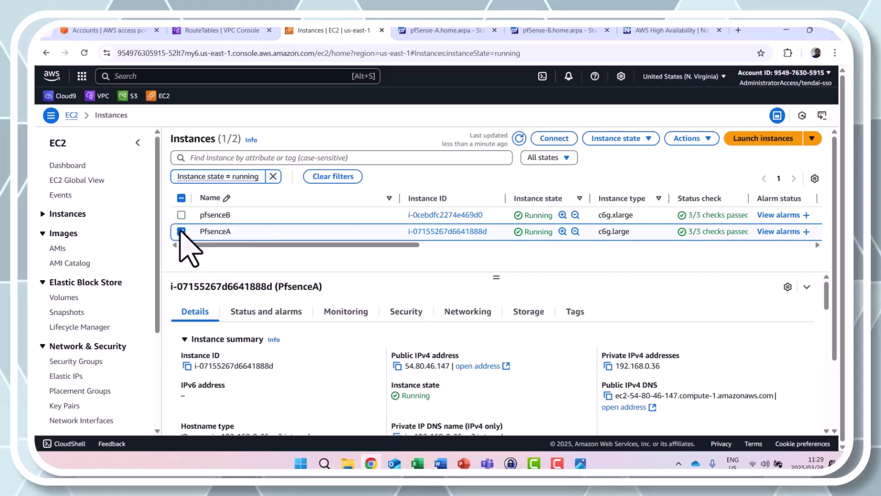
left_click(181, 231)
left_click(181, 215)
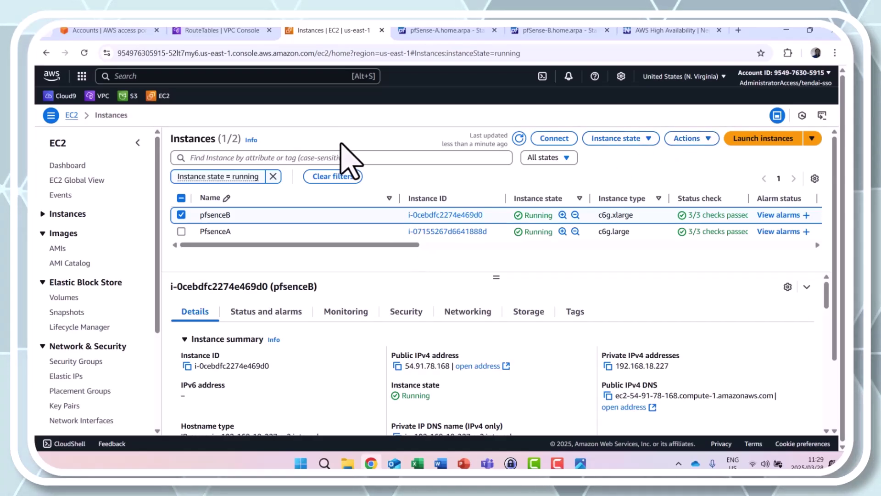
left_click(233, 30)
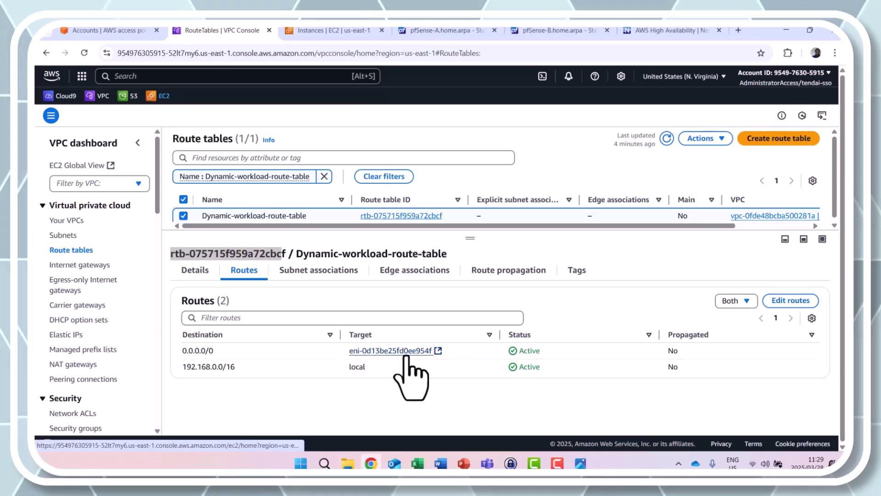
- Stop the pfsenceB instance in EC2 to trigger a failover
left_click(346, 31)
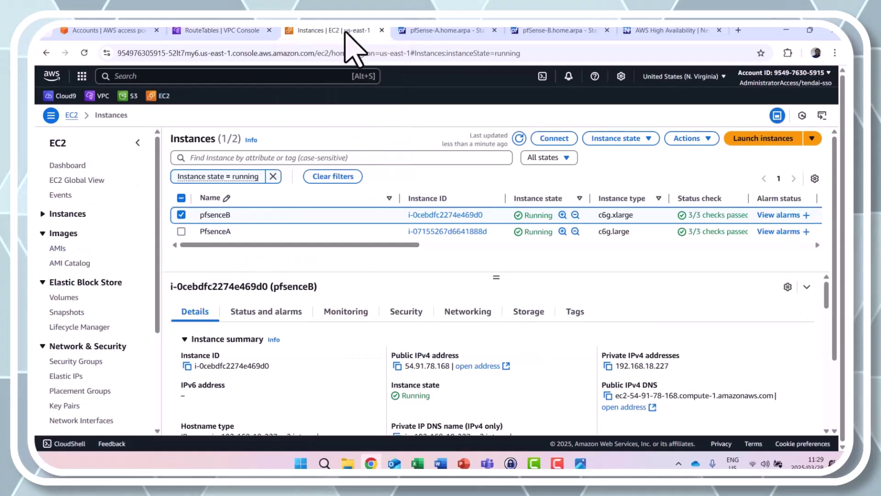
left_click(648, 140)
left_click(626, 159)
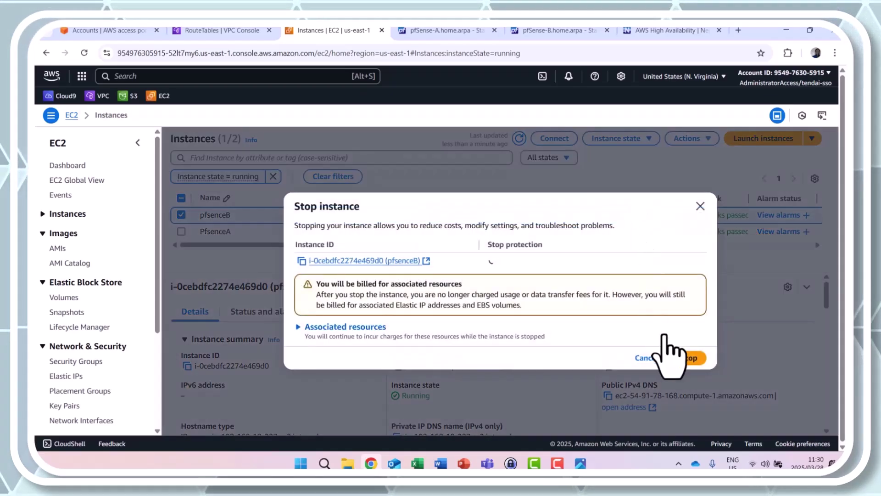
left_click(694, 358)
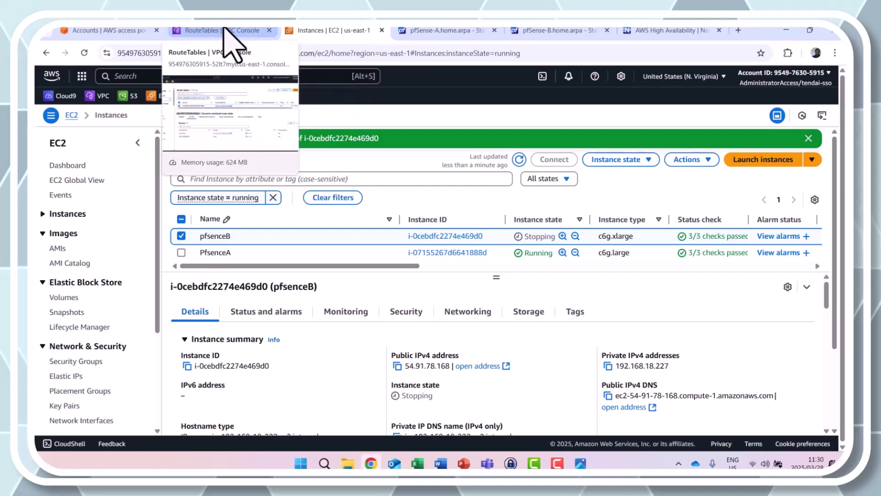
- Refresh the VPC route tables repeatedly and check the 0.0.0.0/0 route target of Dynamic-workload-route-table
left_click(225, 30)
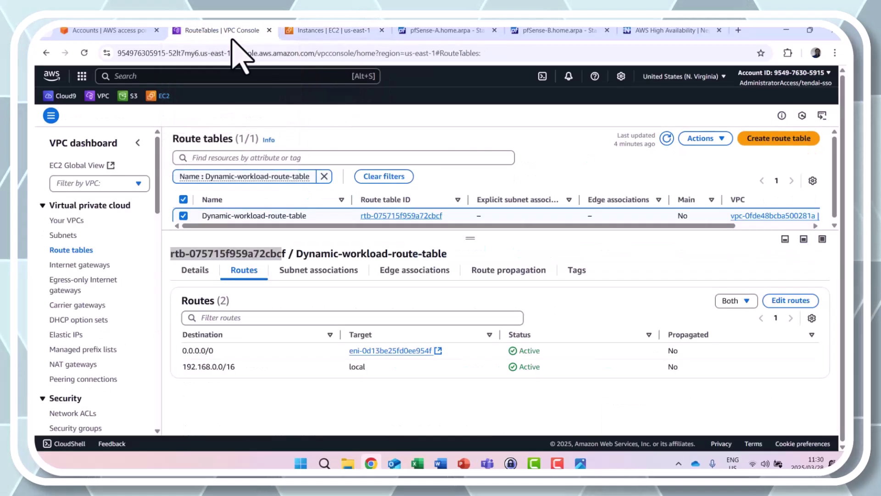
left_click(667, 138)
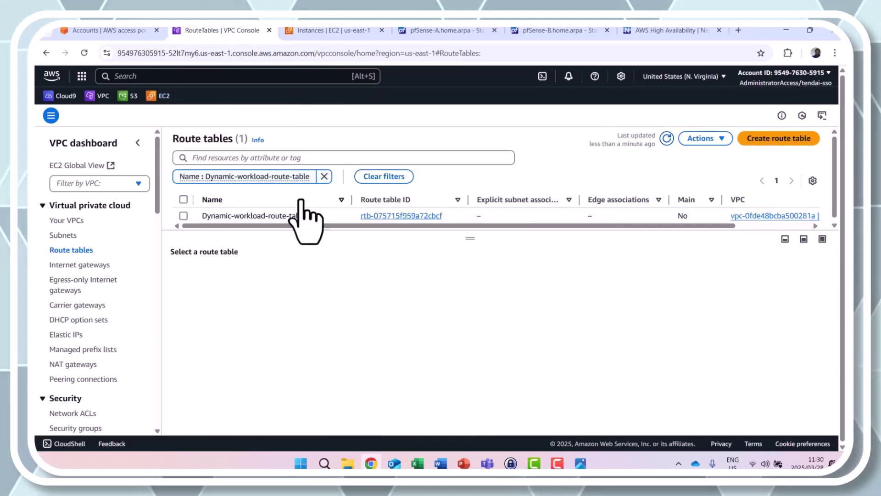
left_click(184, 215)
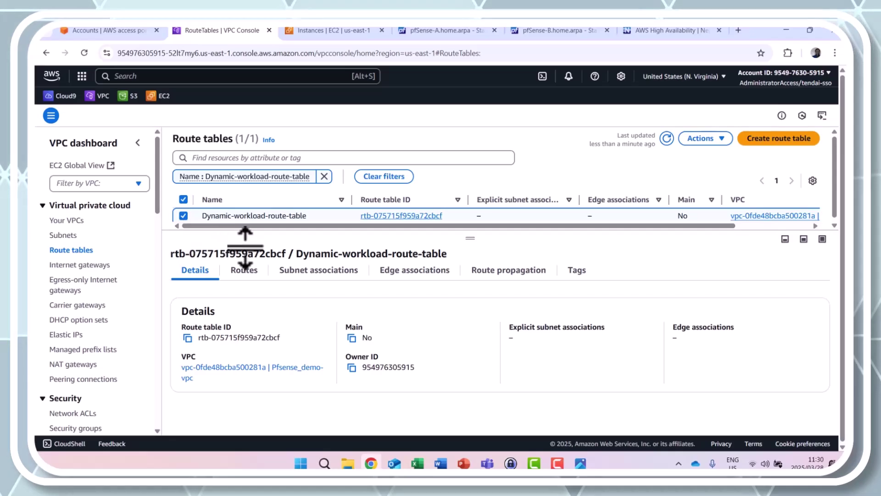
left_click(245, 271)
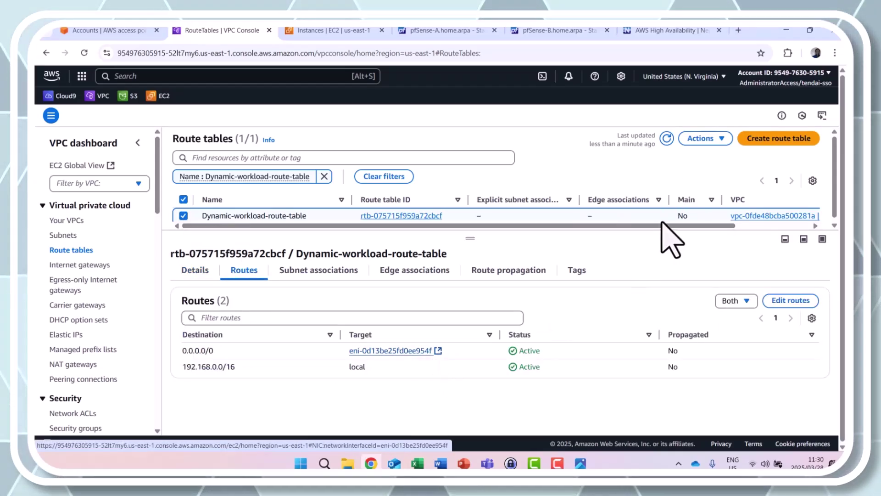
left_click(667, 138)
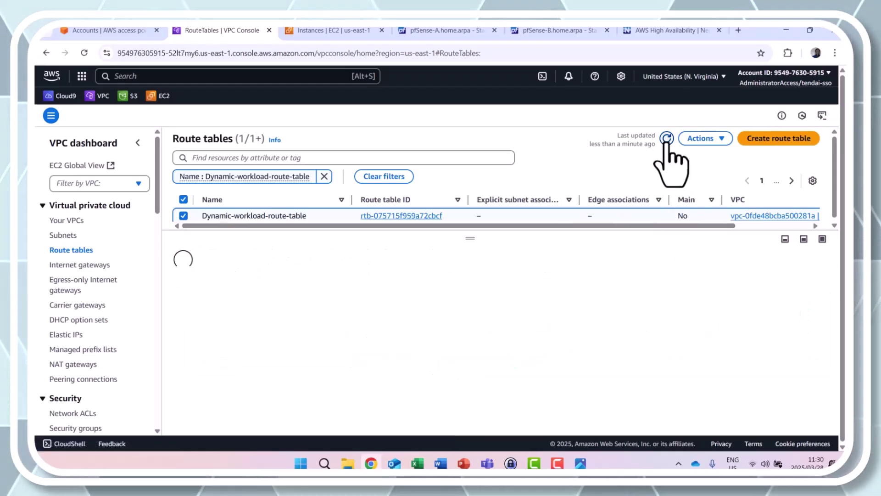
left_click(184, 215)
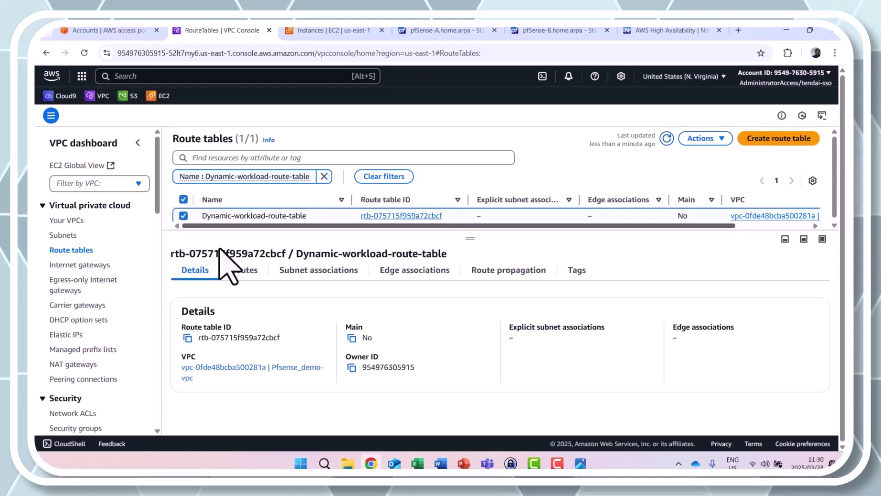
left_click(259, 274)
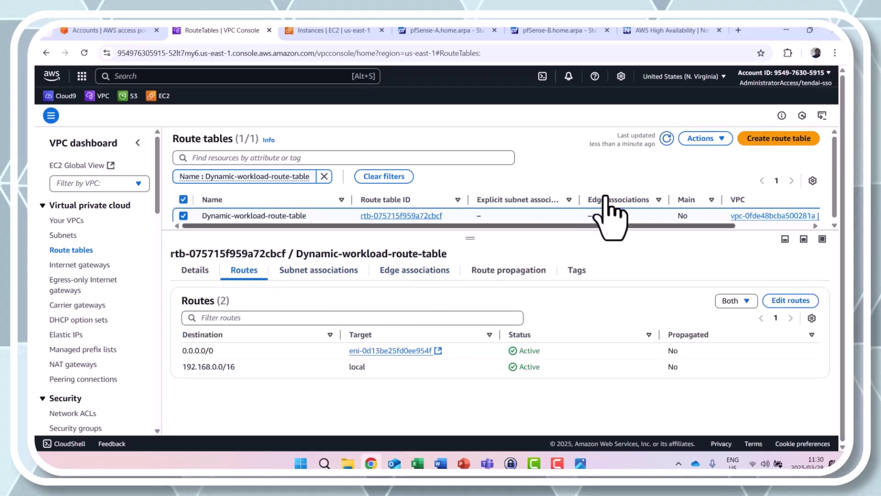
left_click(667, 138)
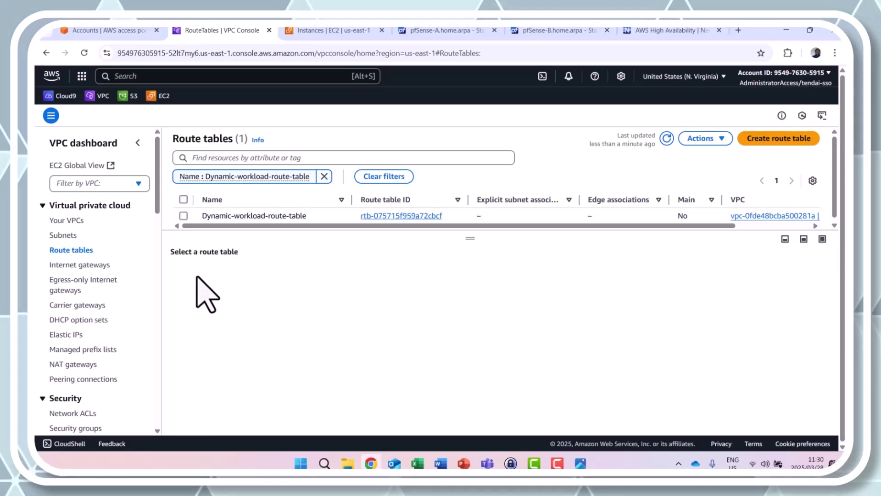
left_click(183, 215)
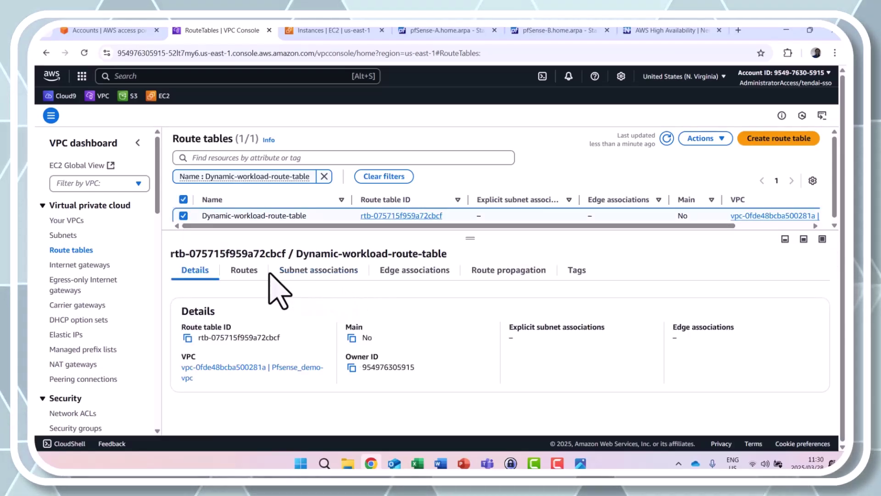
left_click(248, 271)
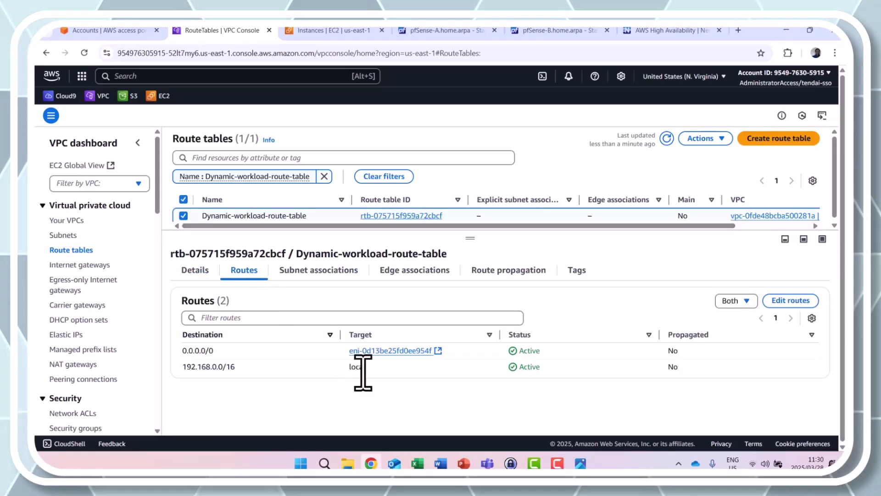
- Refresh the EC2 instance list, remove its running-state filter and display the details of pfsenceB
left_click(323, 32)
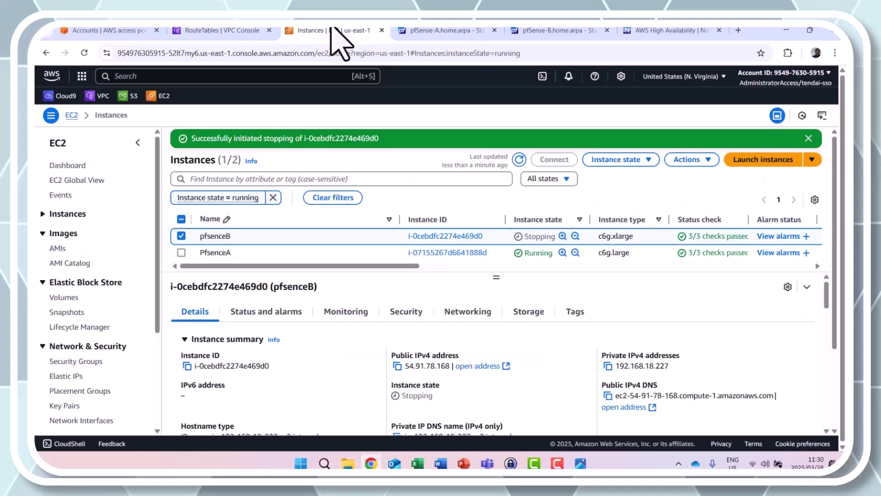
left_click(519, 161)
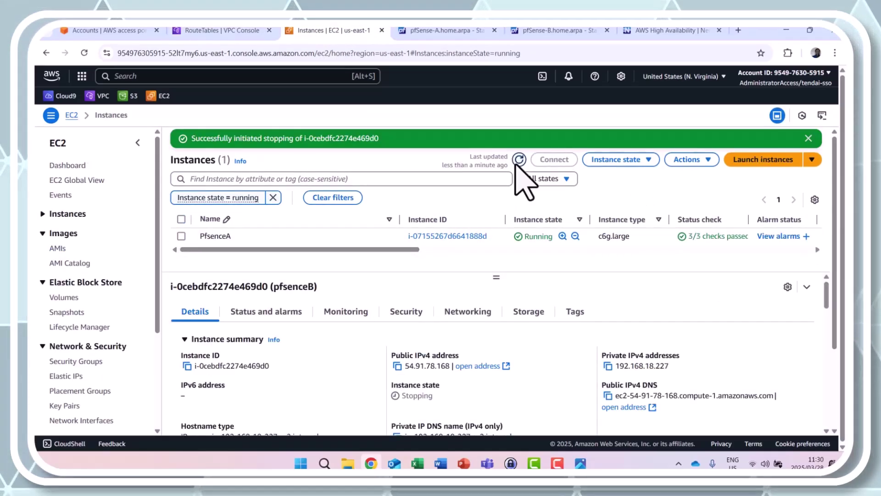
left_click(272, 197)
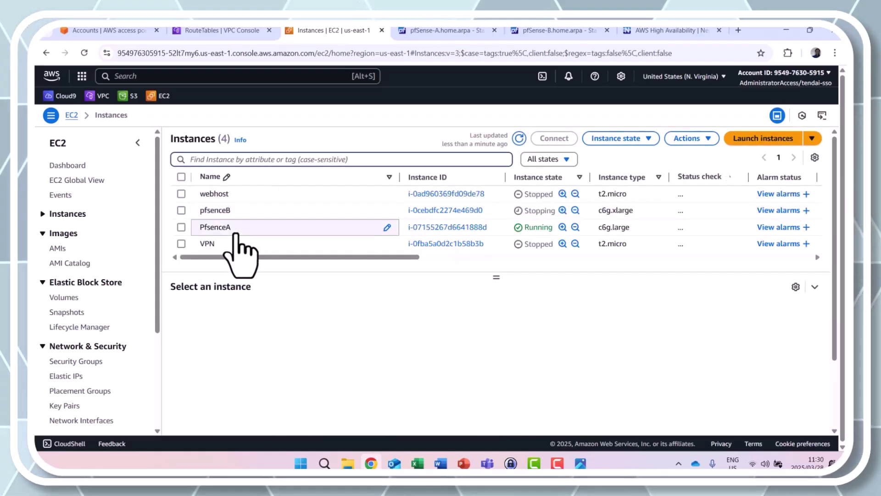
left_click(182, 210)
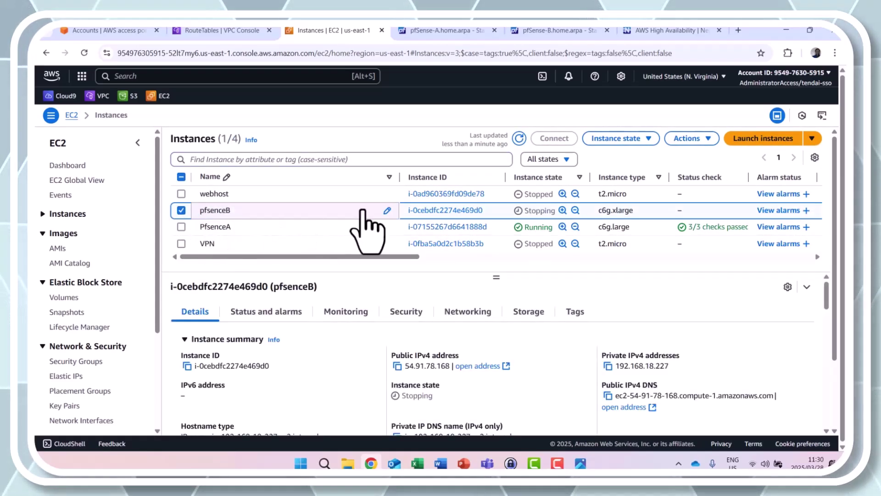
- Keep refreshing the instance list to monitor the shutdown state of pfsenceB
left_click(519, 138)
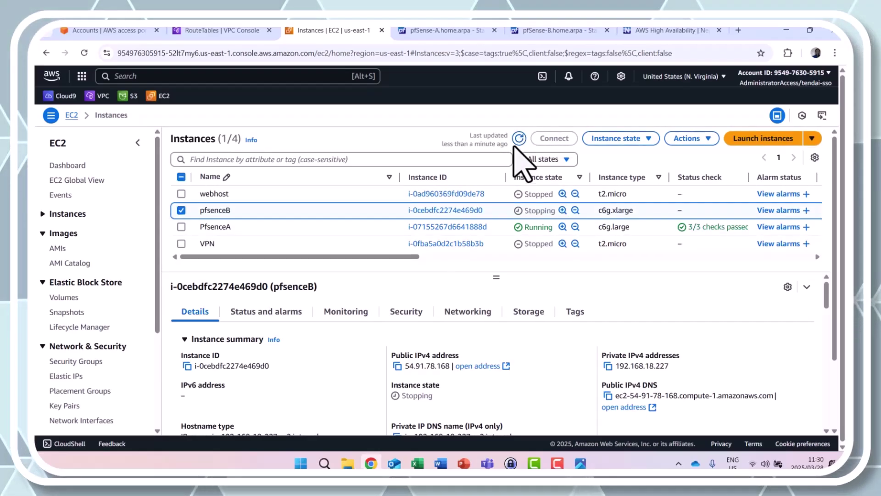
left_click(518, 138)
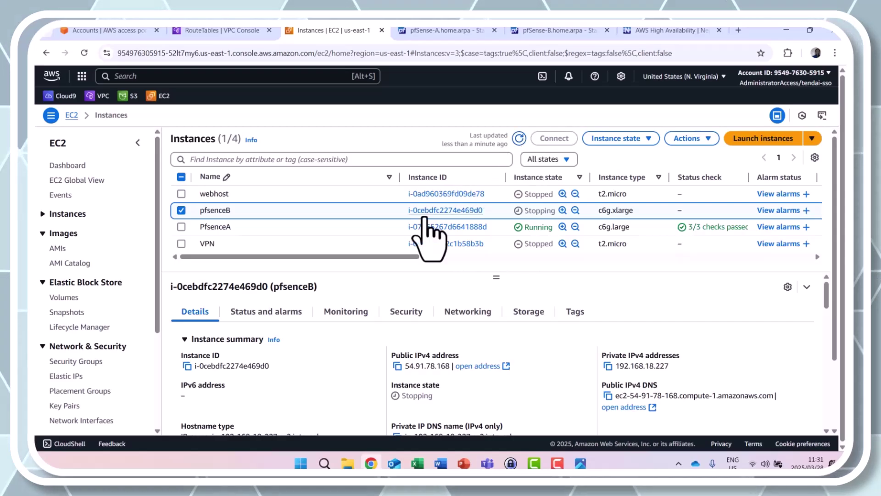
left_click(519, 139)
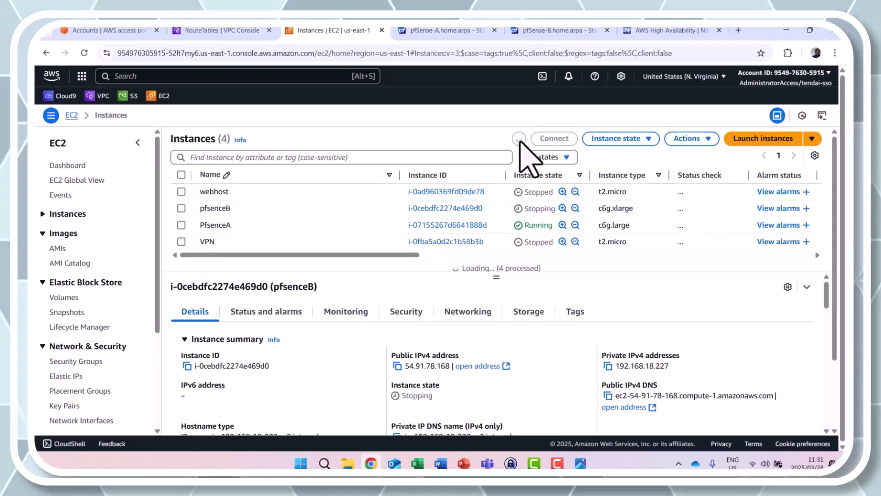
left_click(232, 31)
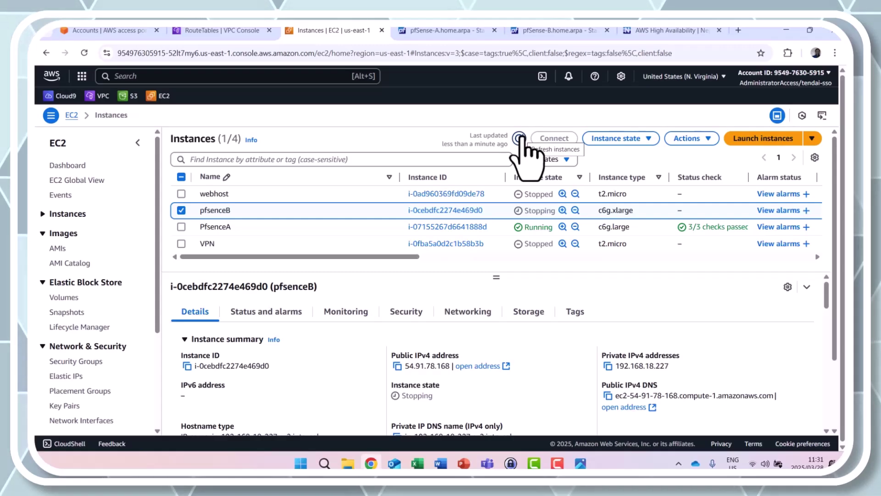
left_click(519, 138)
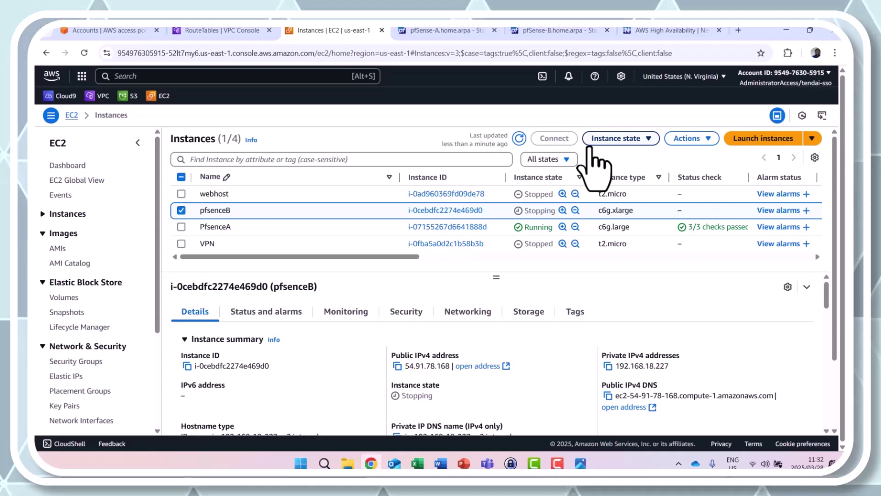
- Try to open the IAM role settings of pfsenceB and refresh the instance list
left_click(702, 140)
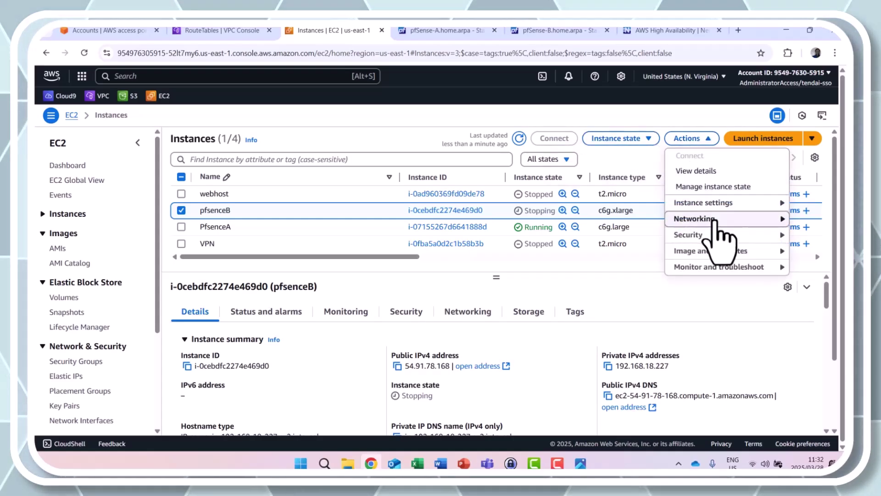
mouse_move(709, 235)
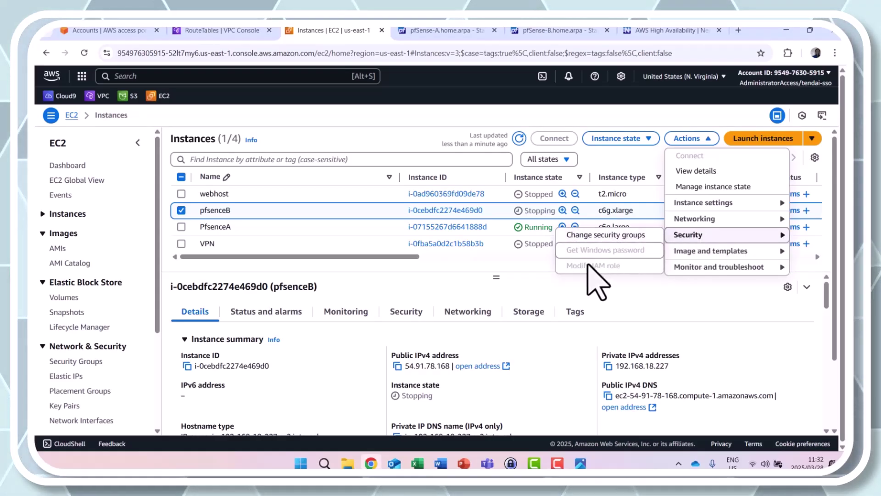
left_click(599, 296)
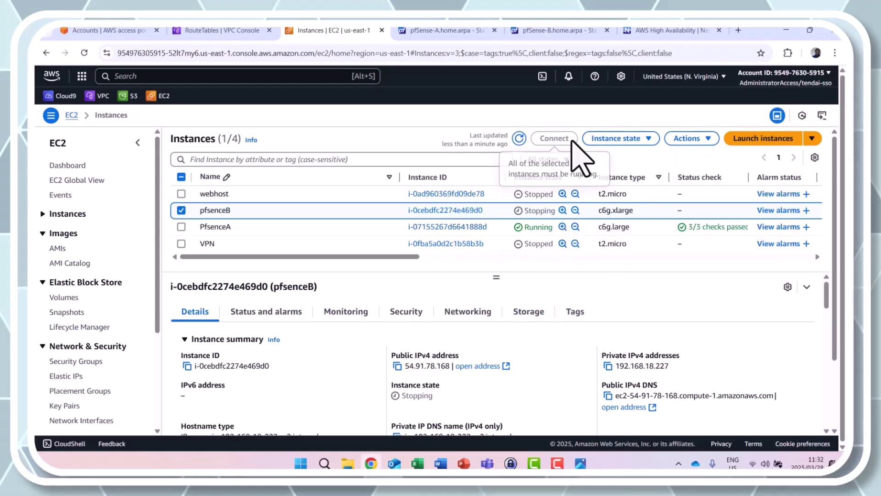
left_click(519, 139)
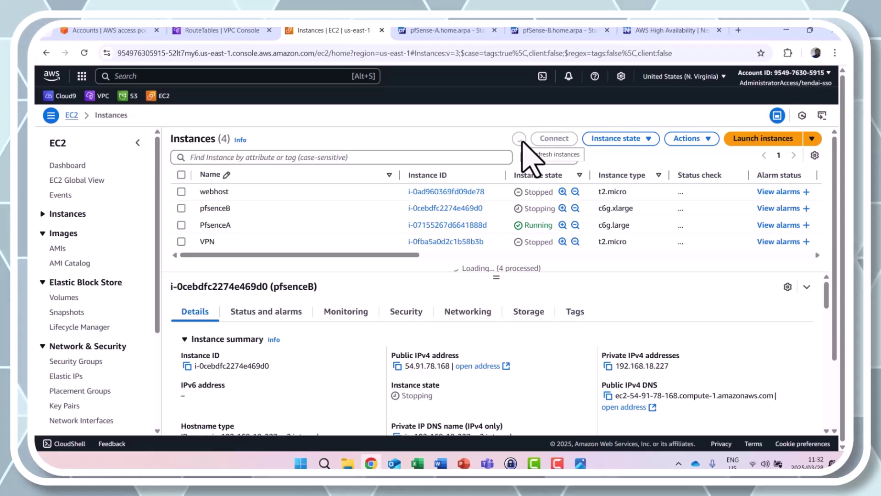
- Select only the PfsenceA instance and open its Modify IAM role page to check the attached role
left_click(182, 226)
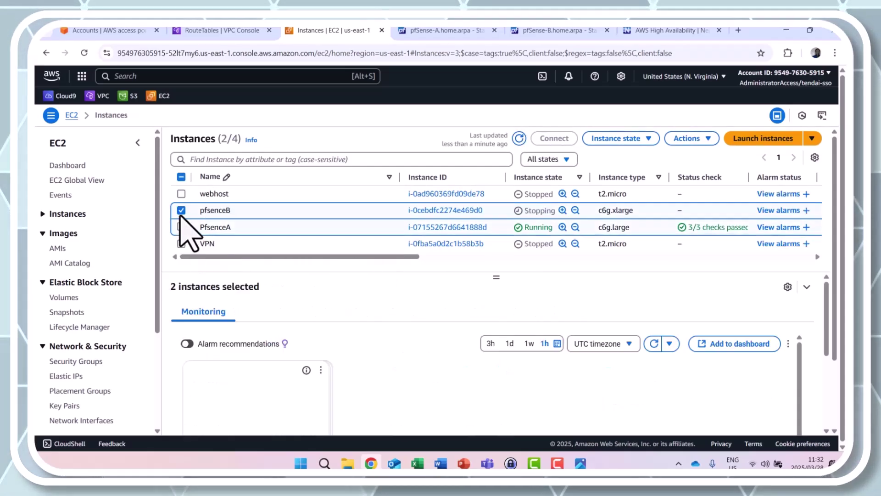
left_click(207, 227)
left_click(693, 143)
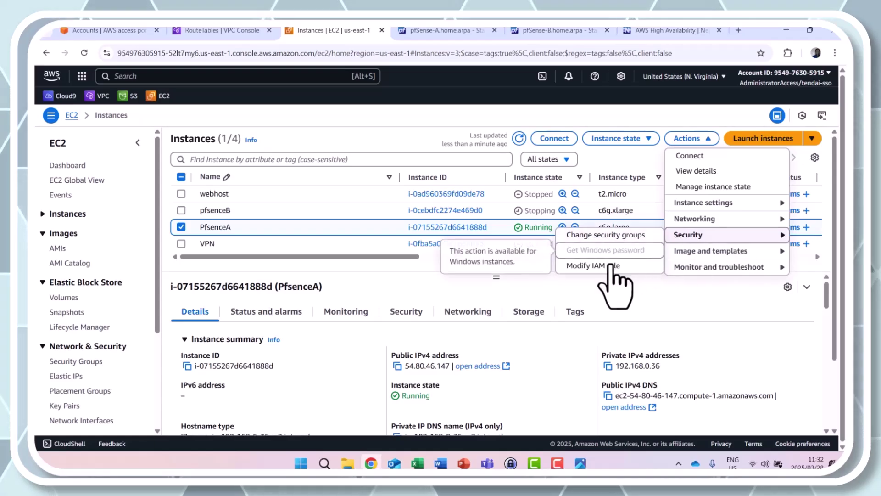
left_click(596, 266)
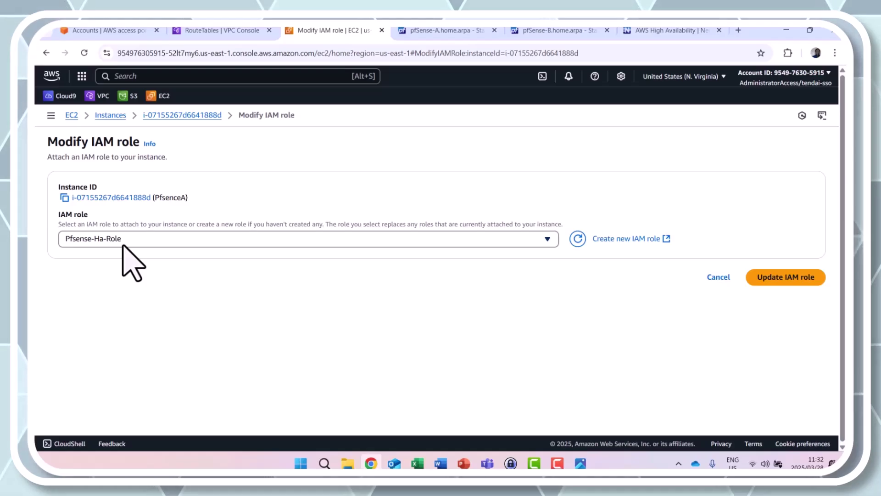
- Review the AWS Account Privileges prerequisites for the instance role in the Netgate AWS High Availability documentation
left_click(661, 31)
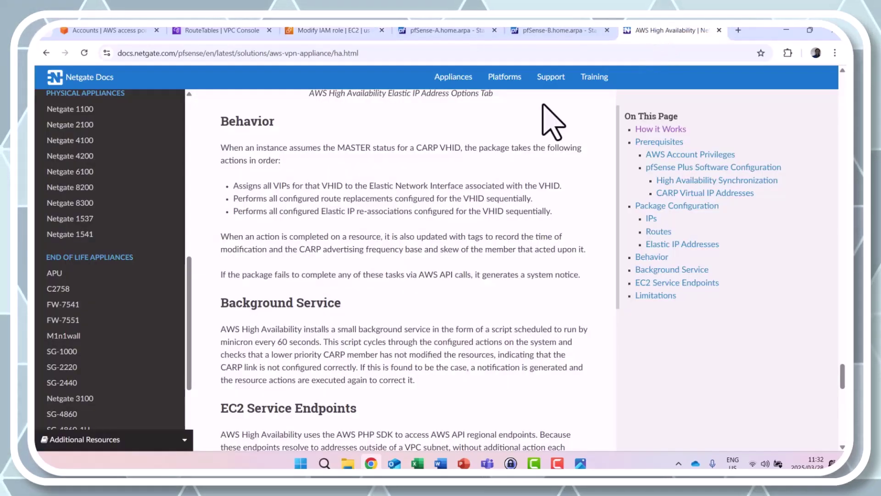
scroll(306, 288, "down", 5)
scroll(306, 289, "up", 15)
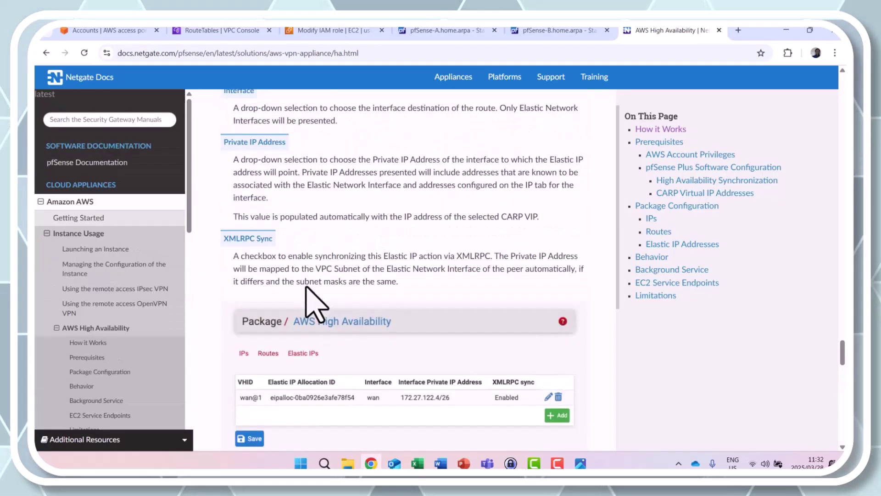
scroll(312, 303, "up", 15)
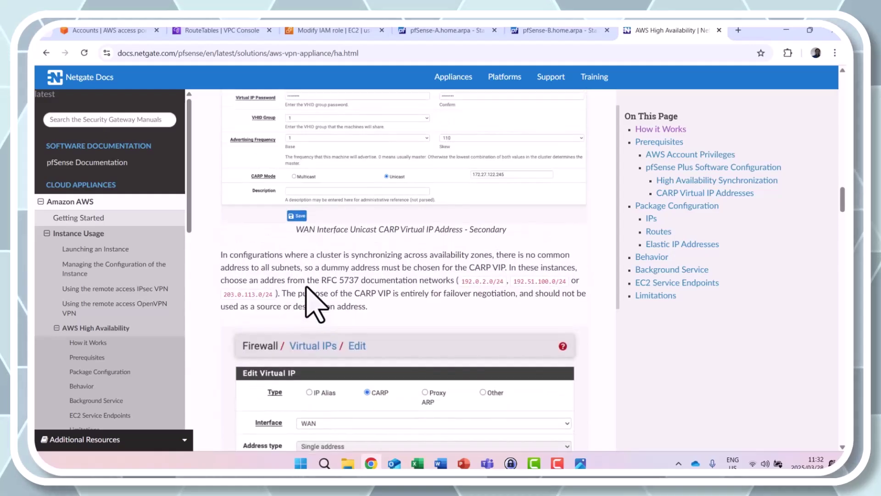
scroll(316, 303, "up", 15)
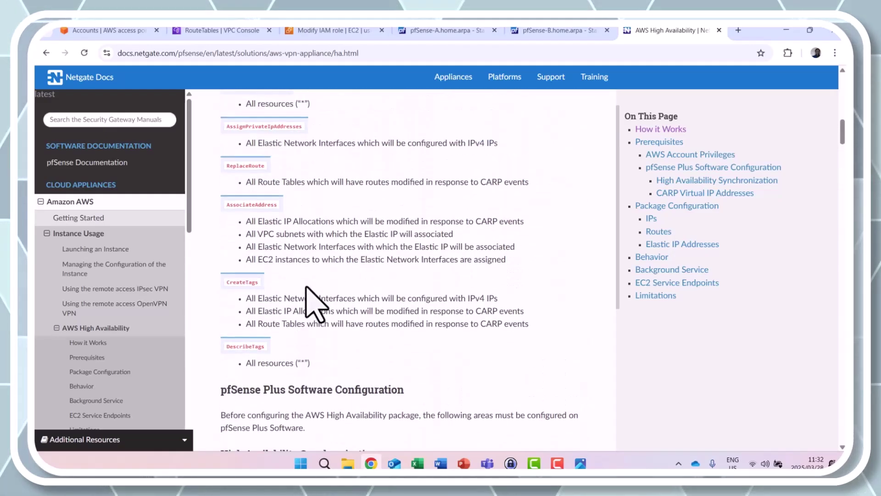
scroll(307, 298, "up", 1)
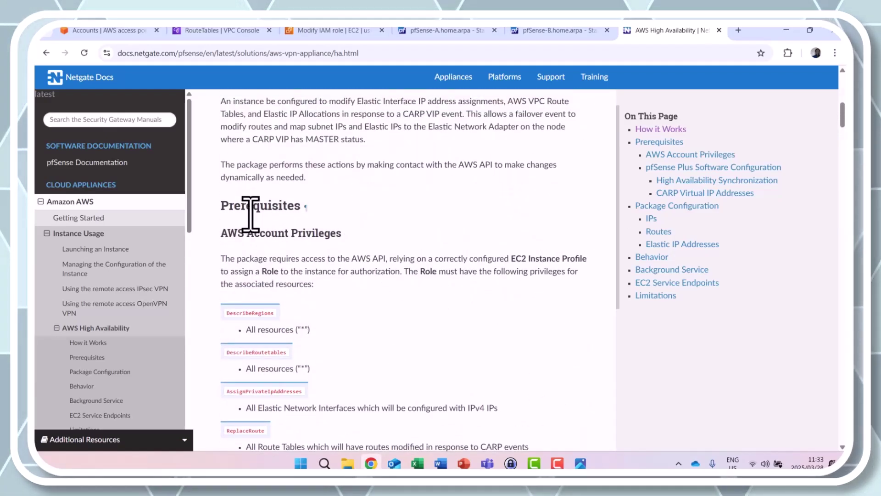
scroll(321, 271, "down", 2)
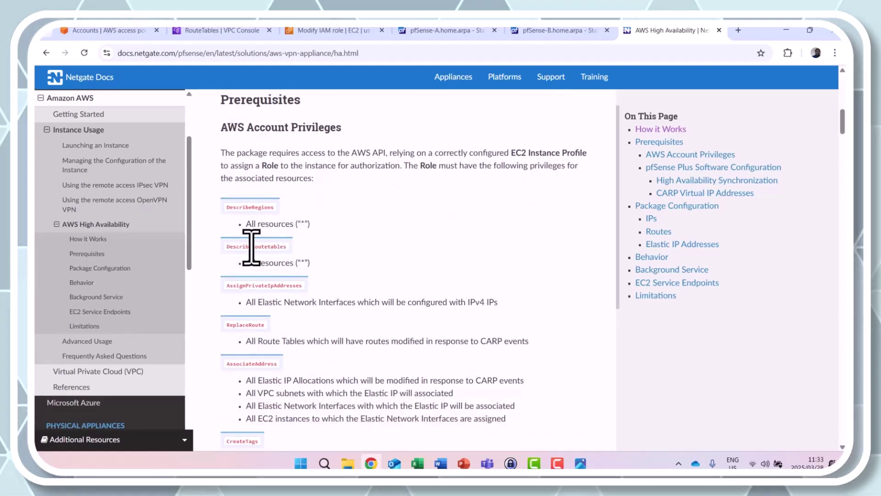
scroll(257, 257, "down", 1)
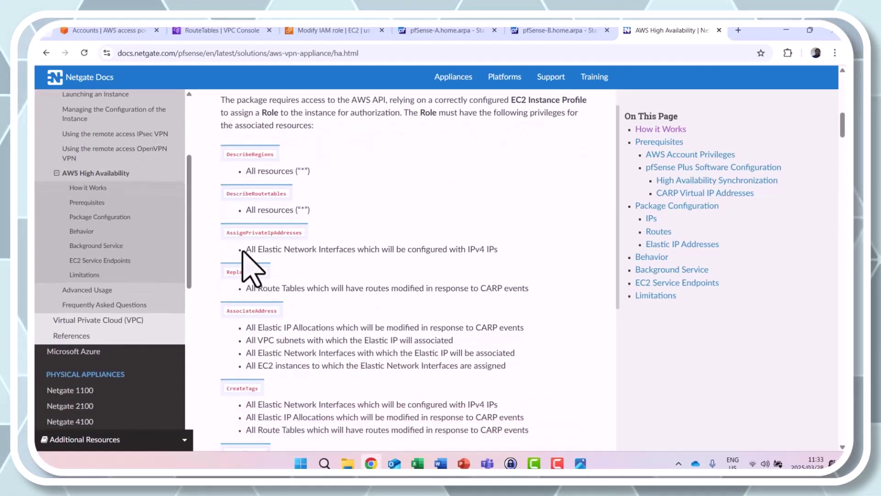
scroll(285, 299, "down", 1)
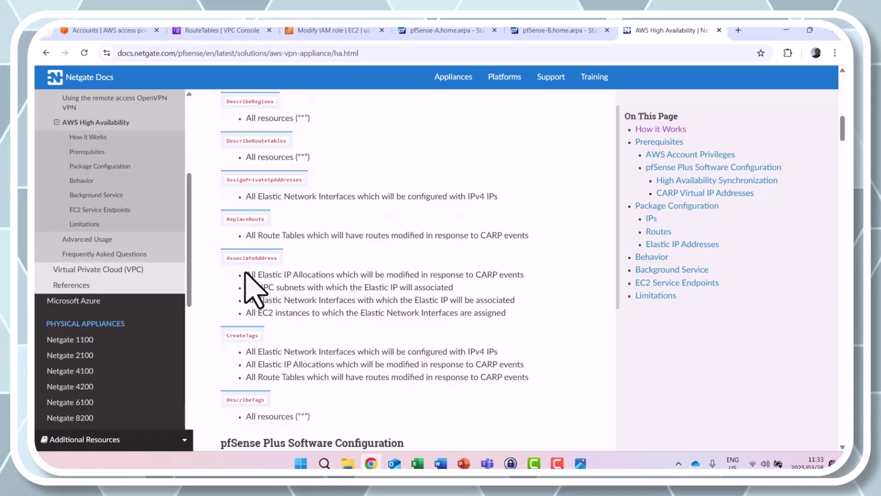
scroll(293, 289, "down", 1)
scroll(276, 322, "down", 2)
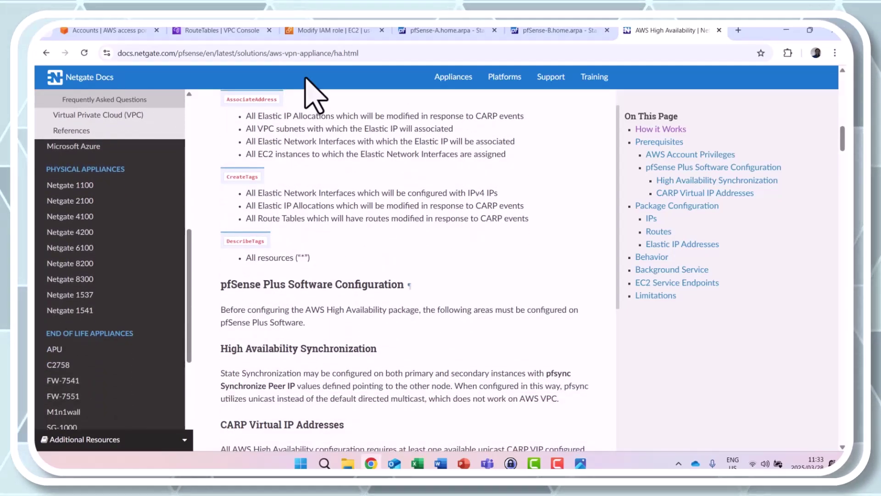
- Reopen the EC2 instance list, check the state of pfsenceB and clear its selection
left_click(328, 31)
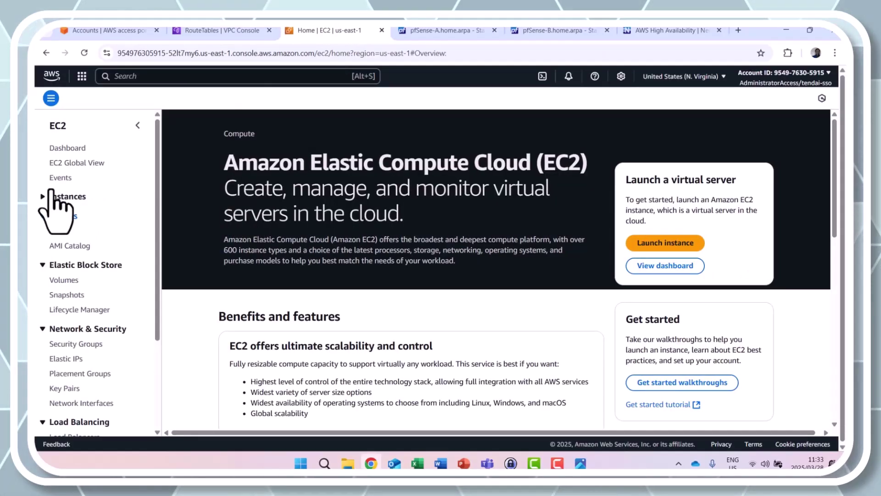
left_click(62, 151)
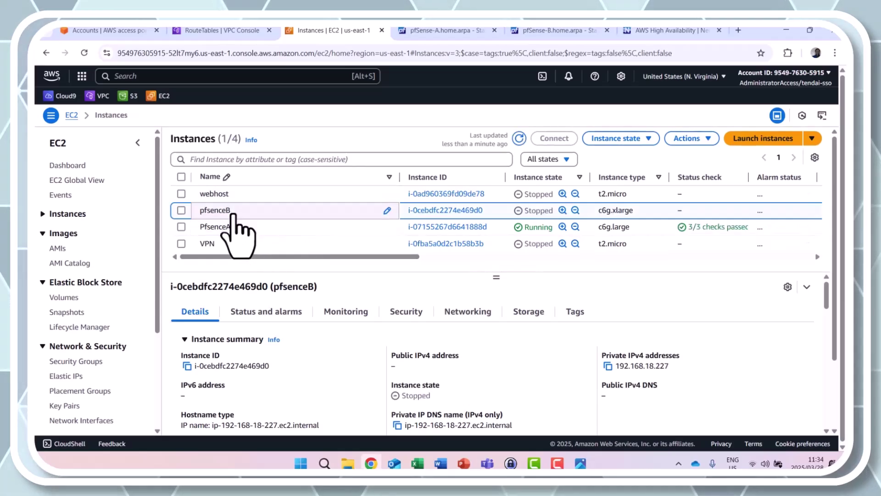
left_click(229, 210)
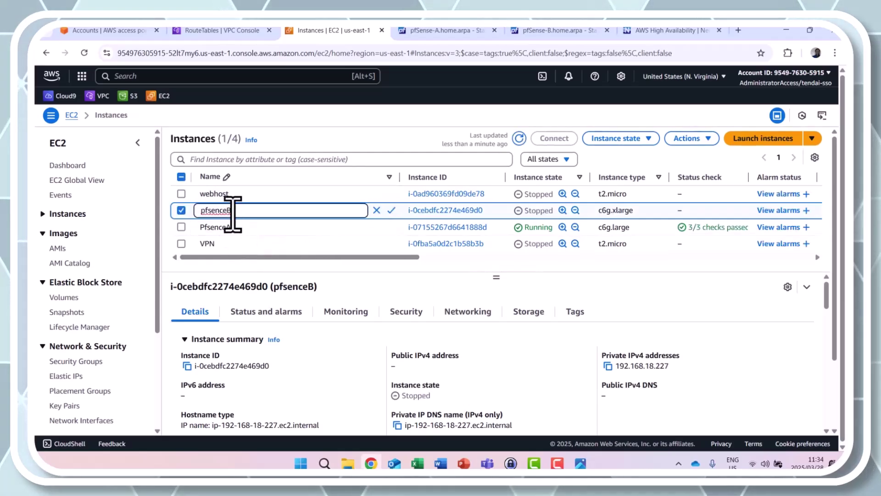
left_click(181, 211)
left_click(213, 30)
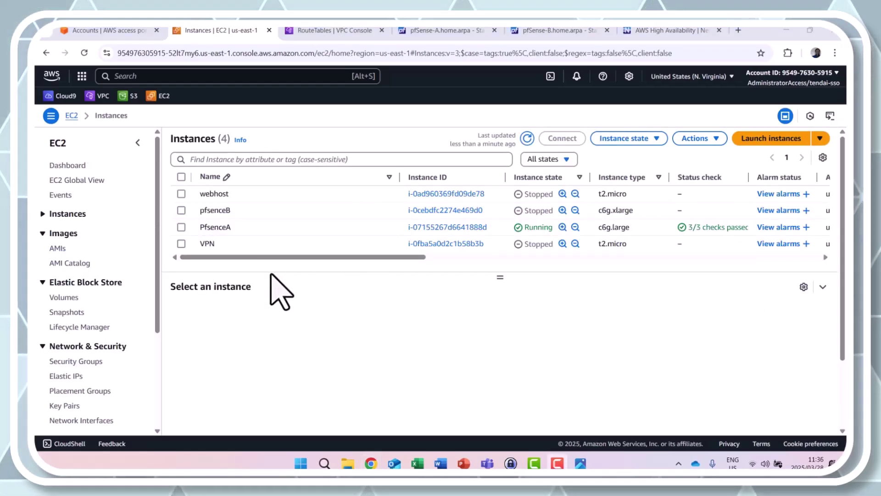
- Display the details of PfsenceA to check its public IPv4 address, and switch the selection to pfsenceB for comparison
left_click(197, 227)
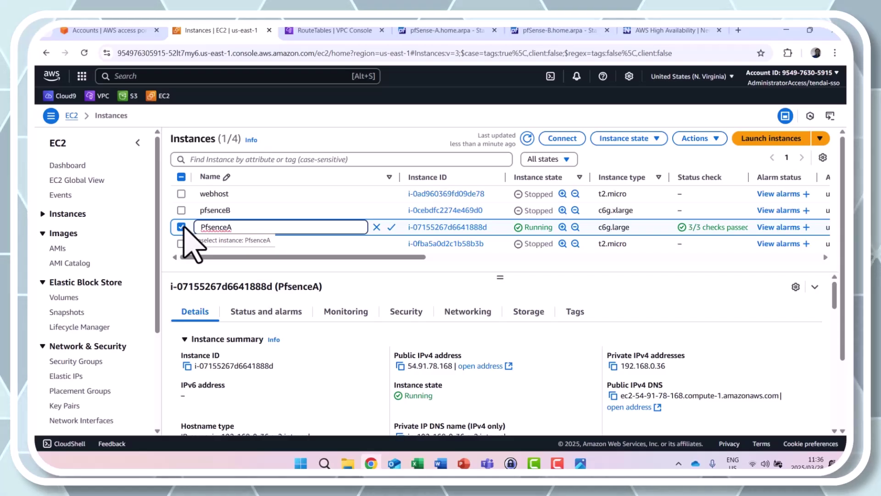
left_click(358, 281)
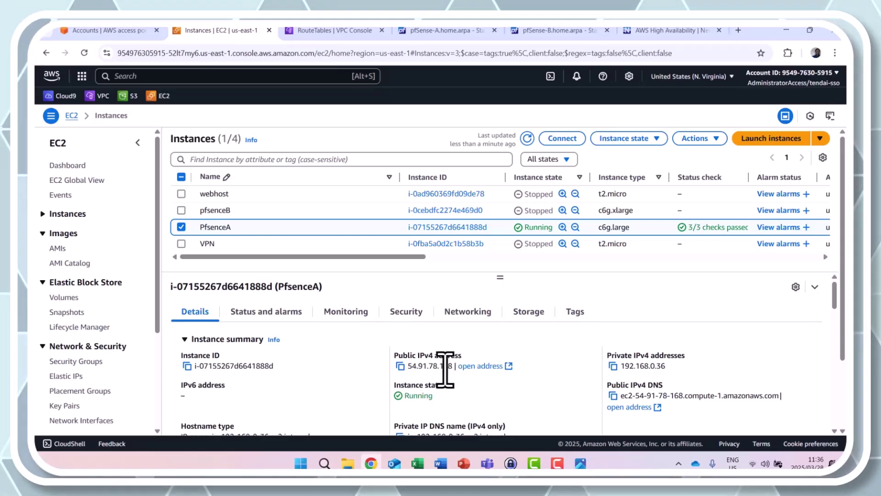
left_click(182, 227)
left_click(182, 210)
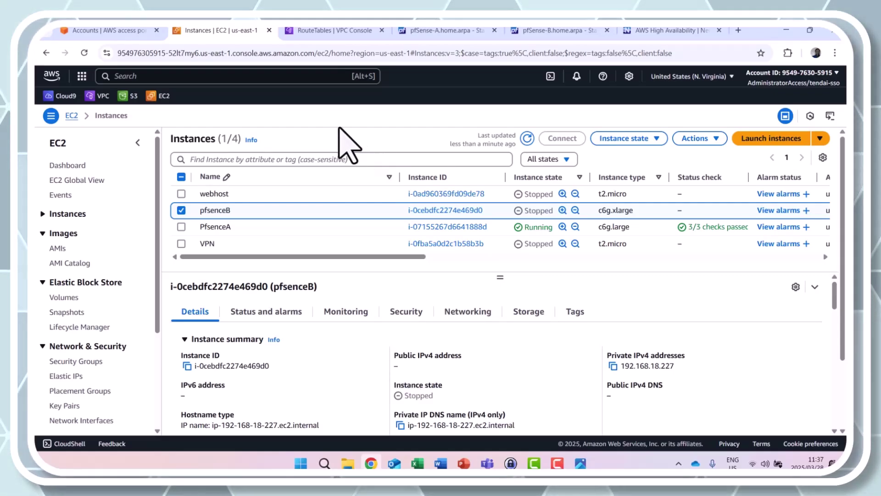
- Search the AWS services for "cloud", open CloudTrail and display its event history
left_click(161, 80)
type("c")
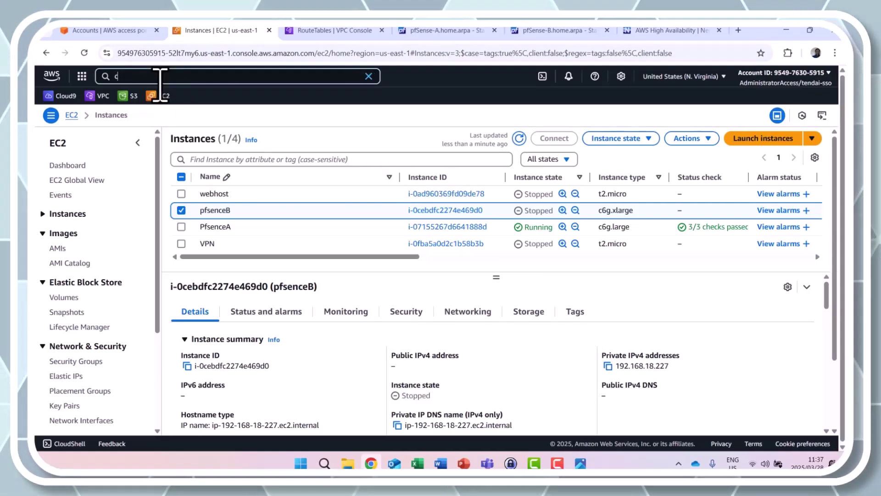
type("loud WAN")
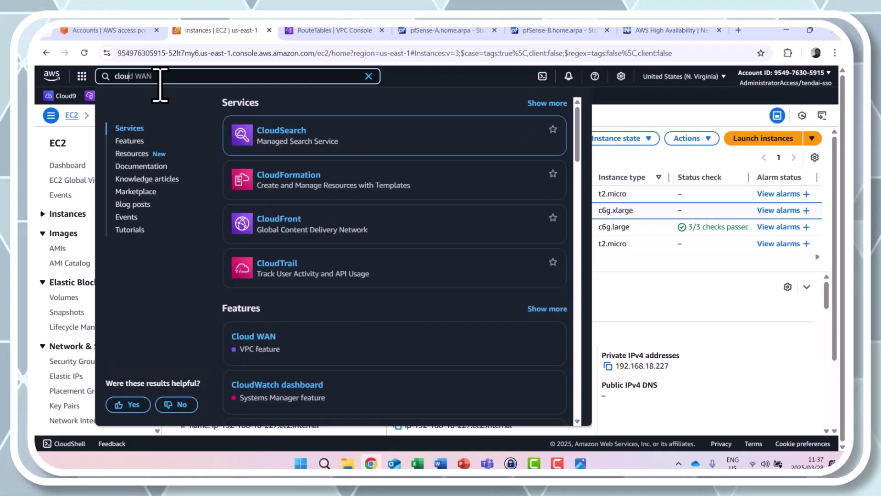
left_click(275, 271)
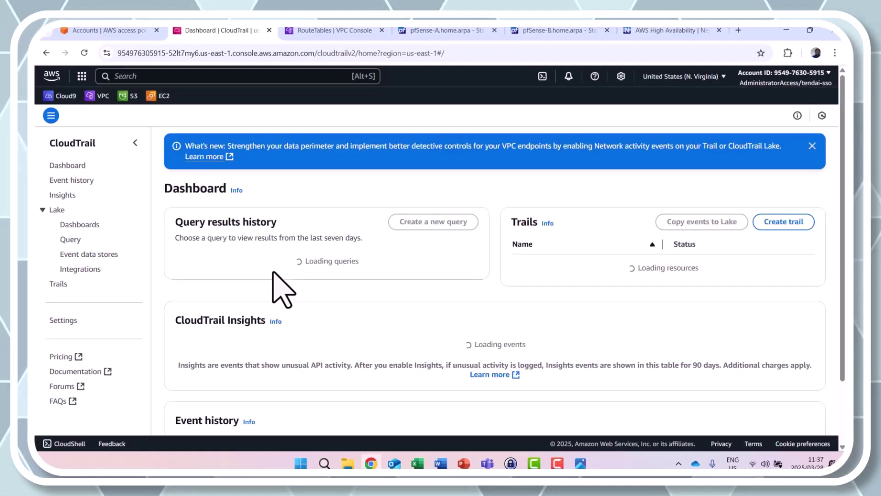
left_click(91, 180)
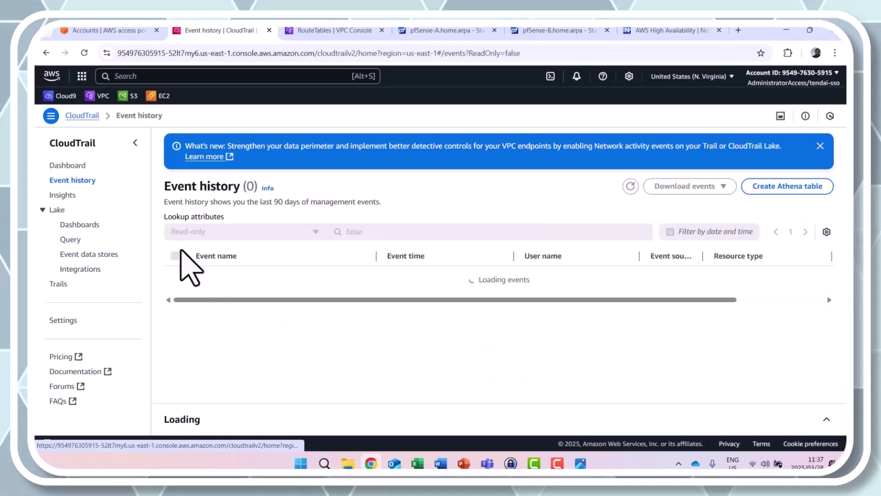
- Select the AssociateAddress event from 11:17:45 for comparison and enlarge the event list to examine the surrounding events
scroll(388, 275, "down", 1)
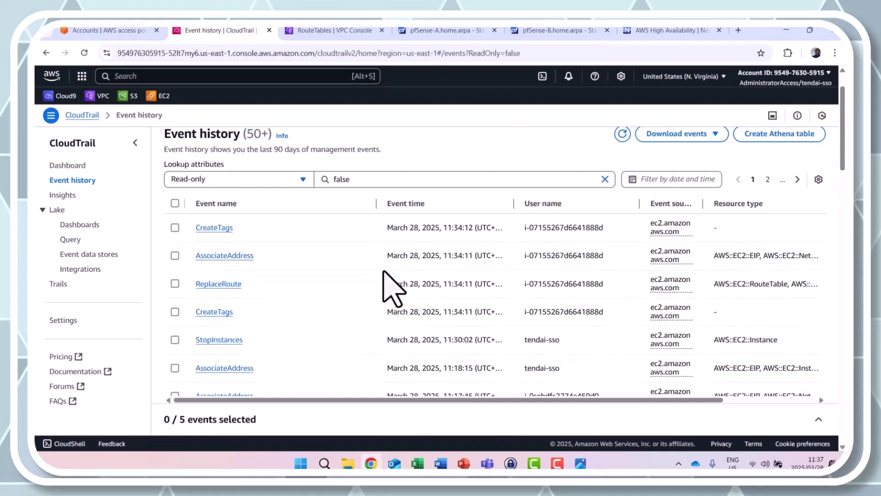
scroll(385, 272, "down", 1)
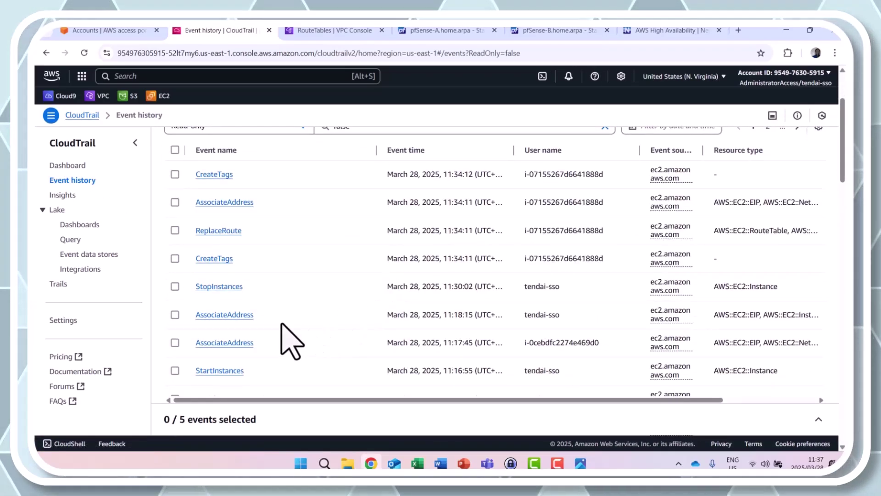
scroll(351, 321, "down", 1)
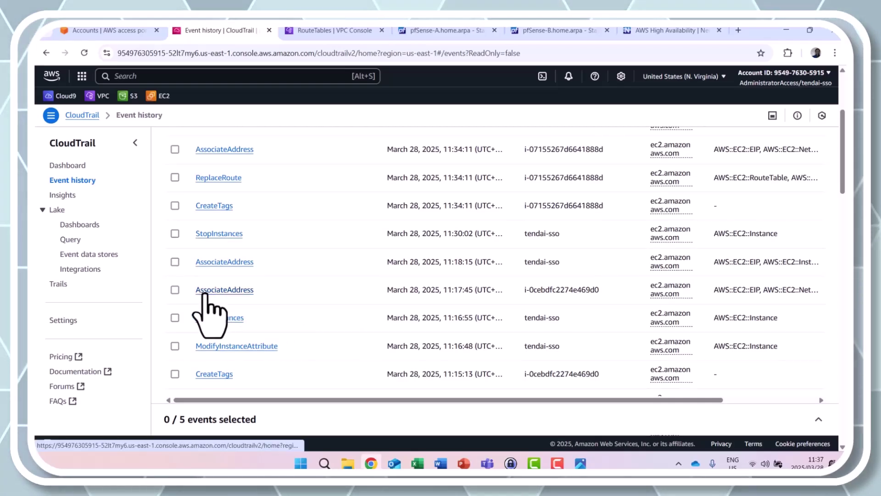
left_click(175, 290)
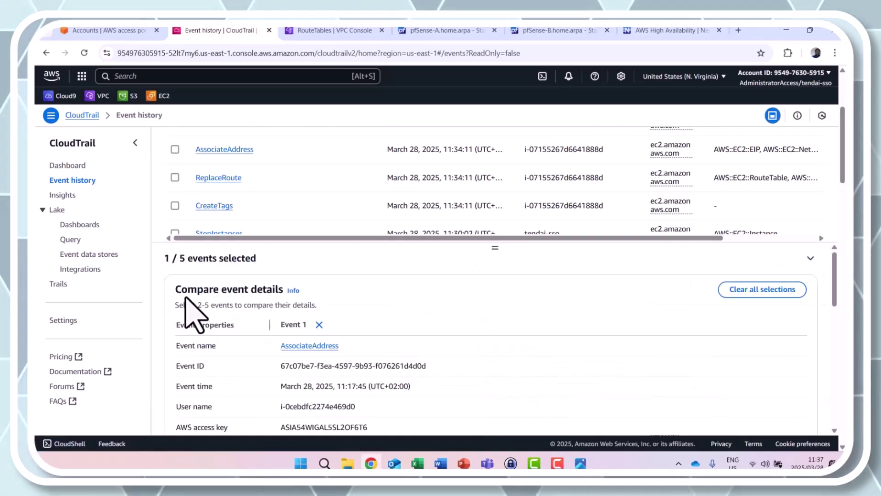
scroll(435, 239, "up", 1)
scroll(437, 240, "down", 2)
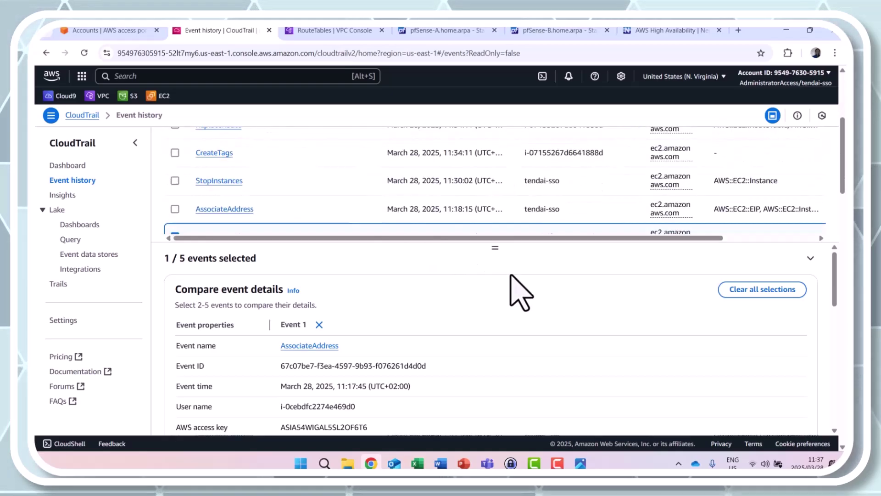
left_click_drag(495, 248, 494, 299)
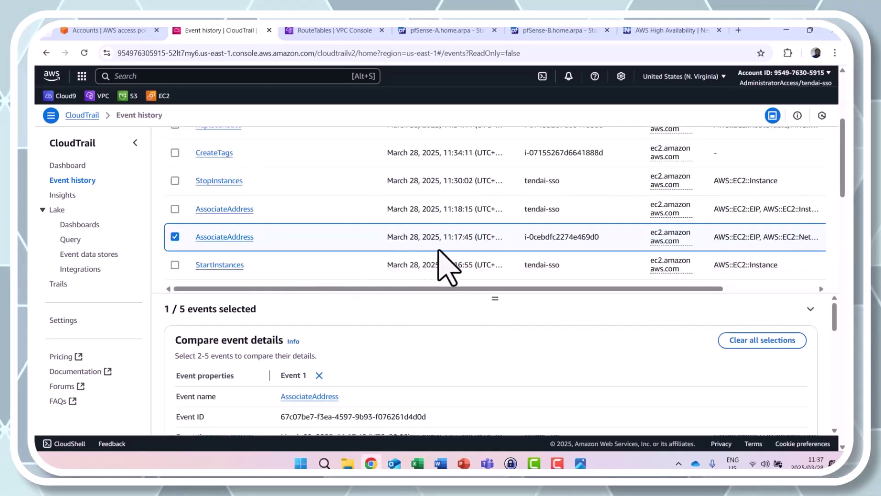
scroll(239, 257, "down", 2)
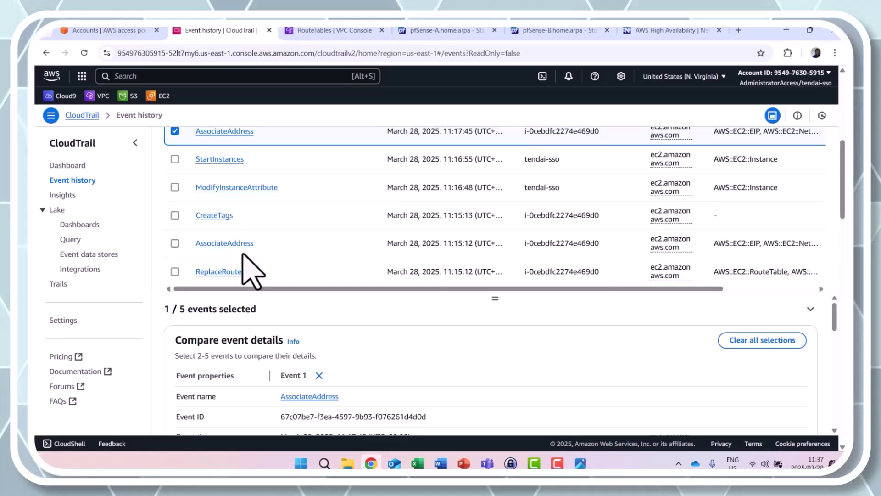
- Select only the ReplaceRoute event from 11:15:12 and examine its details in an enlarged comparison area
left_click(175, 132)
left_click(175, 272)
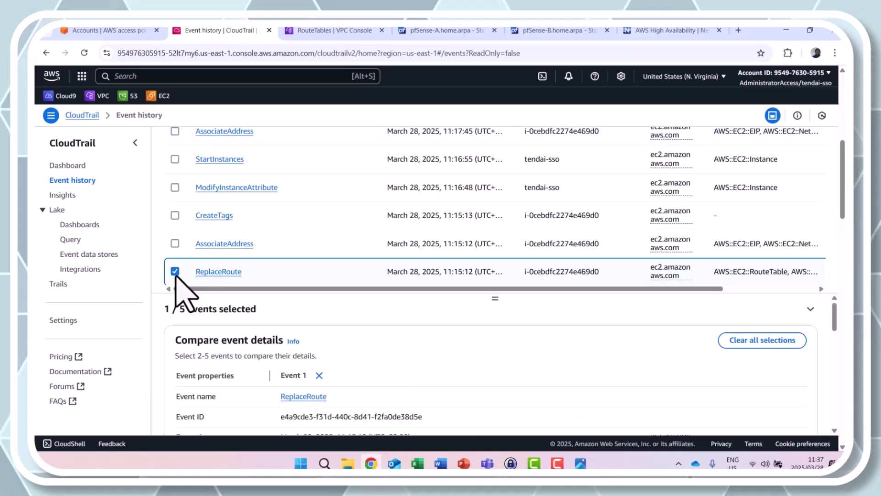
scroll(427, 360, "down", 2)
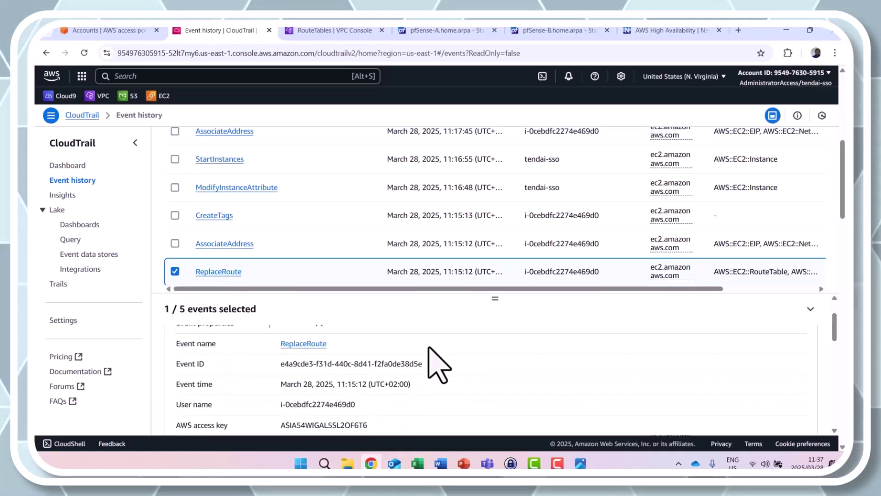
left_click_drag(490, 281, 486, 232)
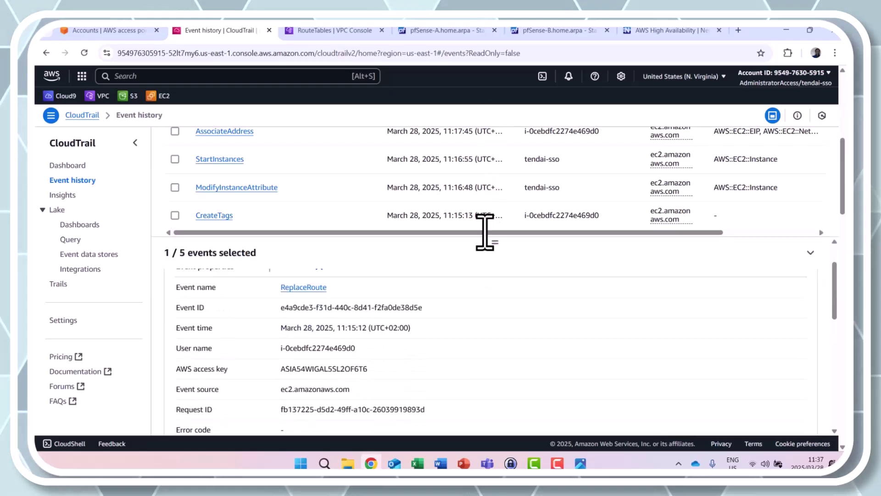
left_click_drag(843, 236, 842, 279)
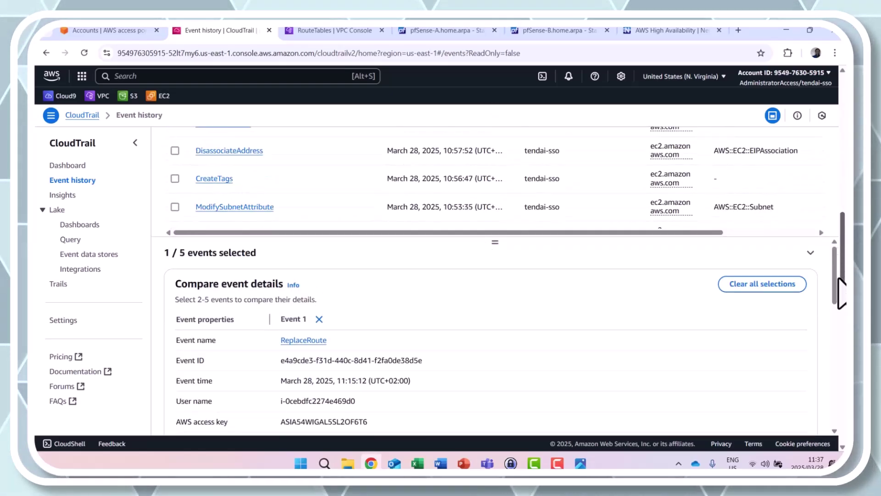
scroll(474, 225, "up", 4)
scroll(470, 222, "up", 1)
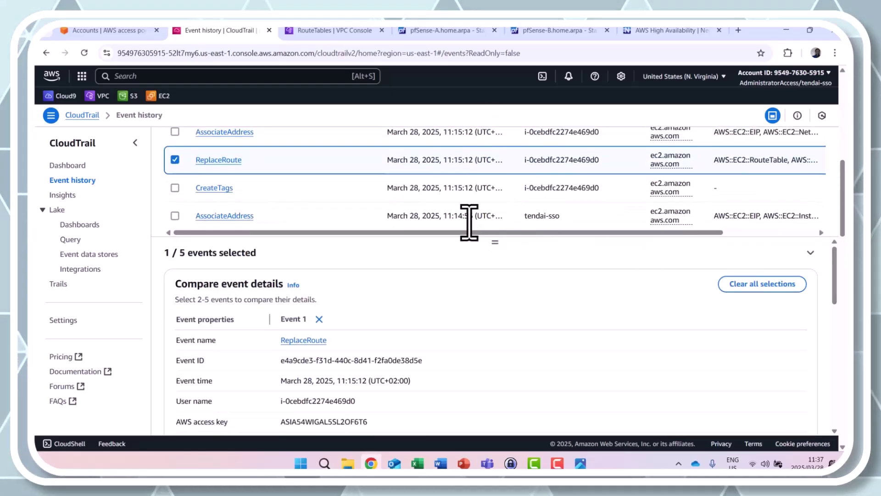
scroll(470, 222, "down", 1)
scroll(220, 164, "up", 2)
- Open the full record of the 11:15:12 ReplaceRoute event and highlight the session issuer's userName value, Pfsense-Ha-Role
left_click(220, 212)
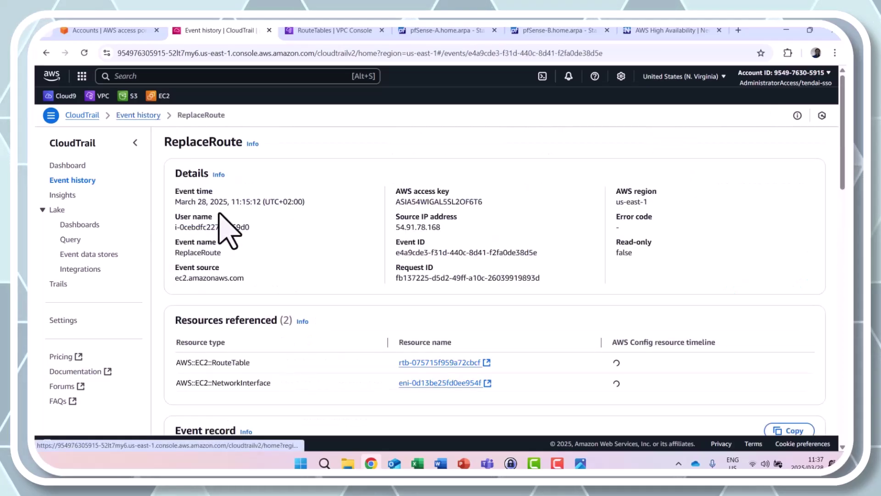
scroll(321, 271, "down", 7)
scroll(406, 271, "down", 1)
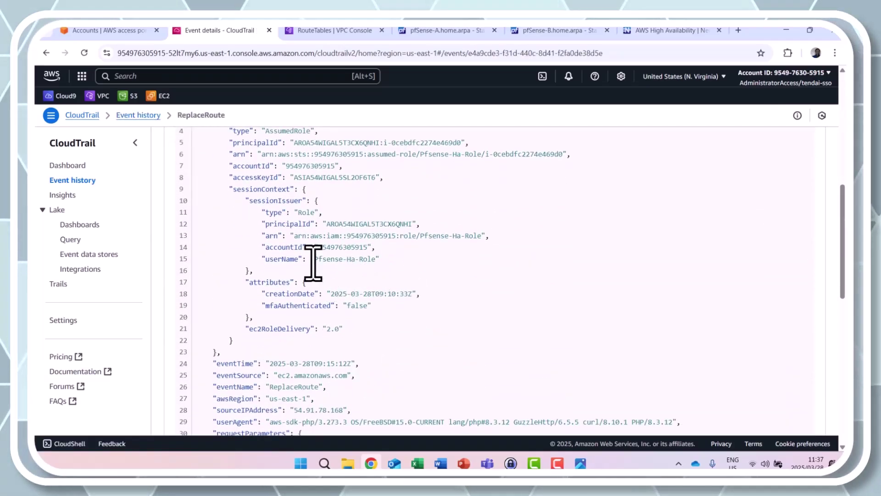
left_click_drag(343, 263, 367, 264)
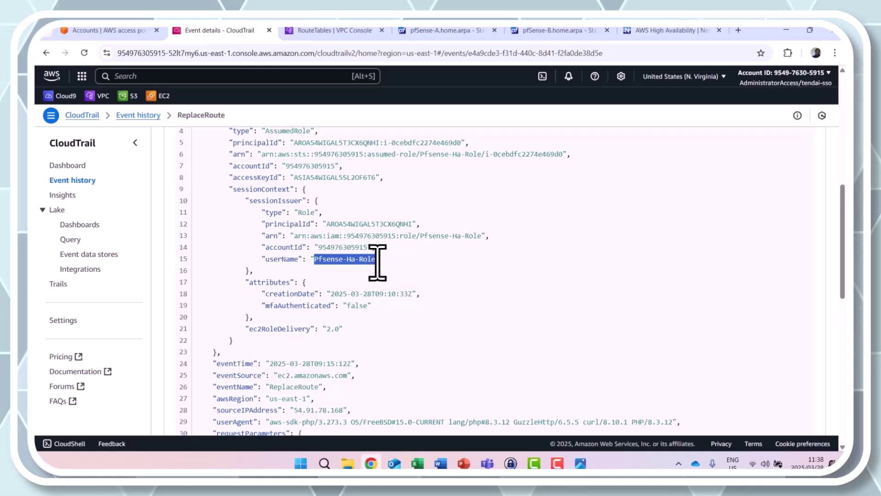
- Highlight in turn the routeTableId, destinationCidrBlock and networkInterfaceId values in the 11:15:12 ReplaceRoute record's request parameters
scroll(432, 300, "down", 2)
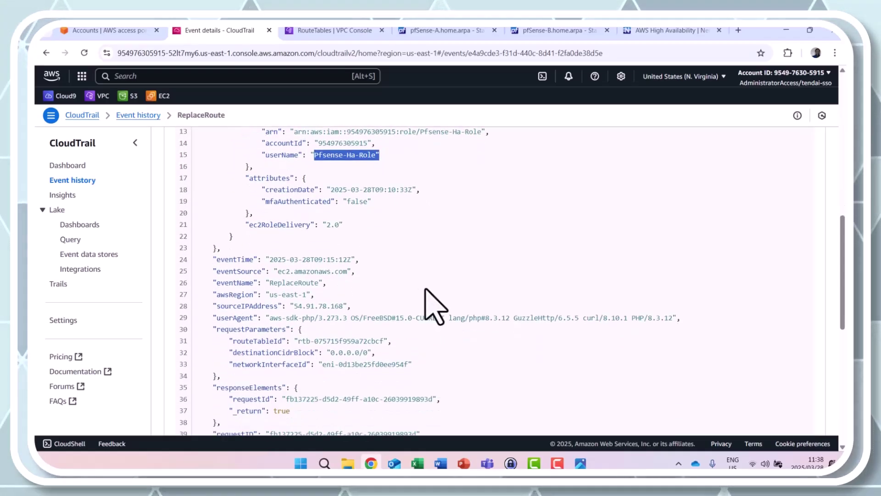
left_click(383, 341)
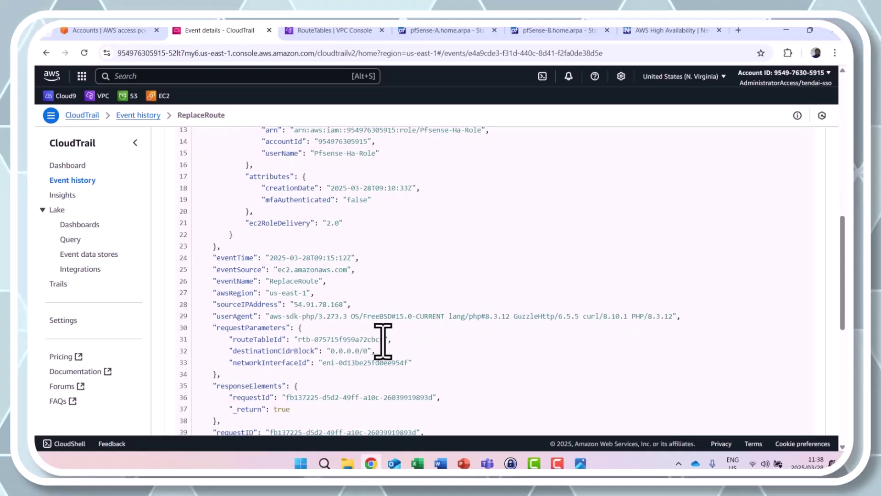
left_click_drag(341, 340, 305, 339)
left_click_drag(293, 338, 293, 338)
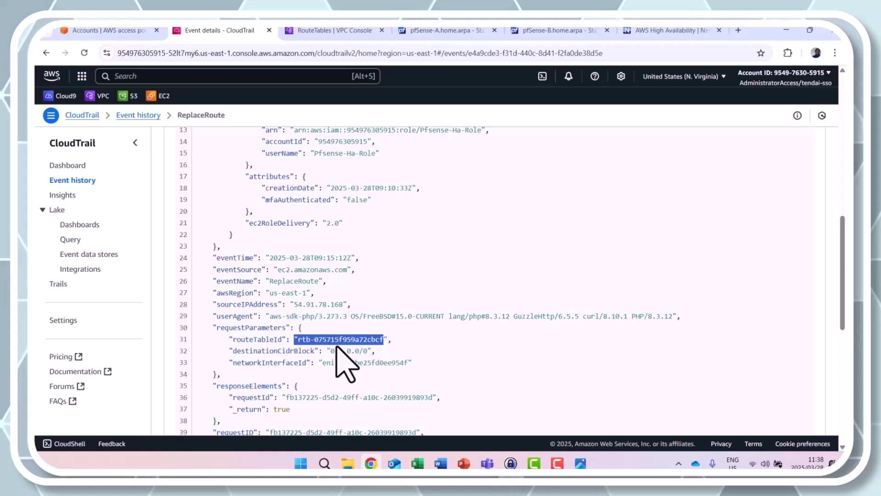
left_click_drag(367, 351, 340, 353)
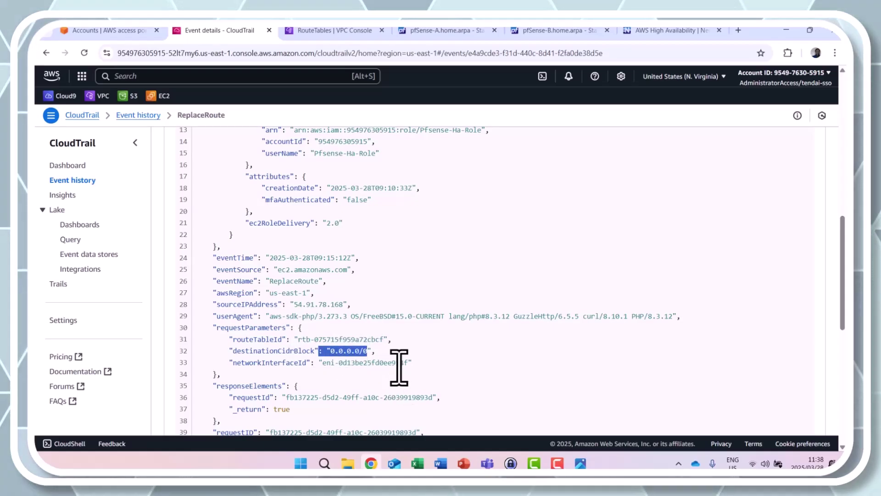
left_click_drag(408, 363, 326, 363)
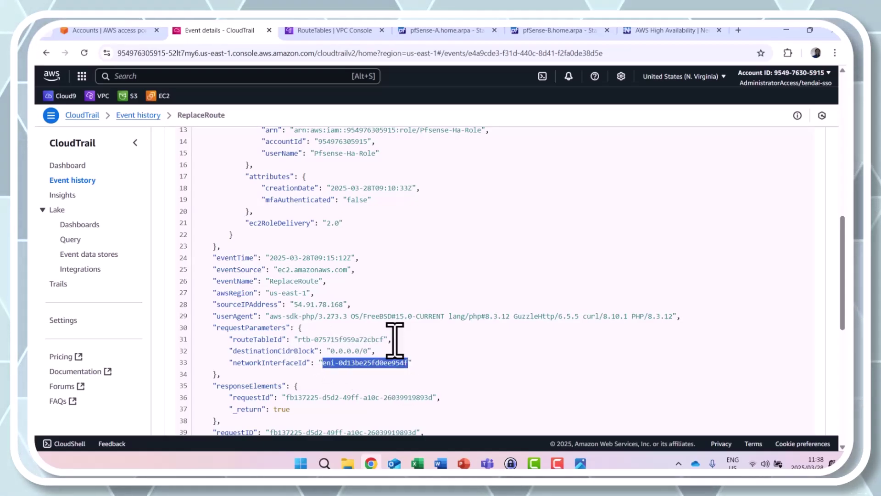
- Return to the CloudTrail event history and open the ReplaceRoute event from 11:34:11
scroll(406, 327, "up", 10)
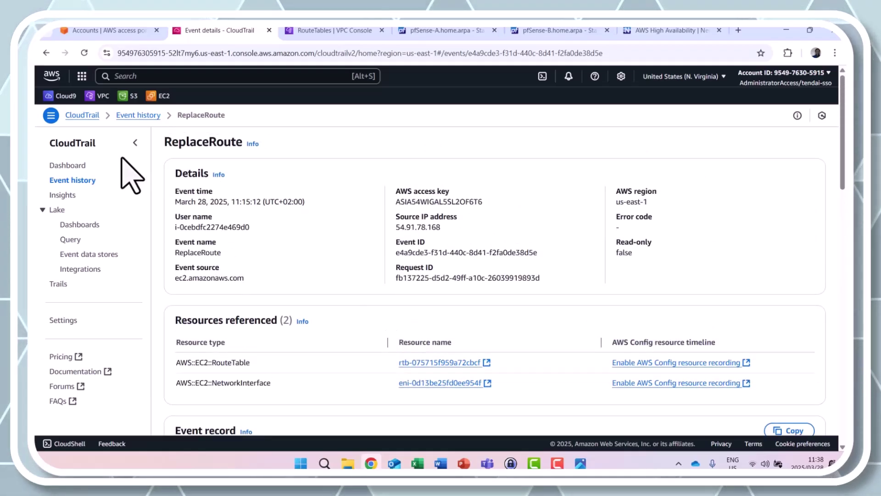
left_click(81, 180)
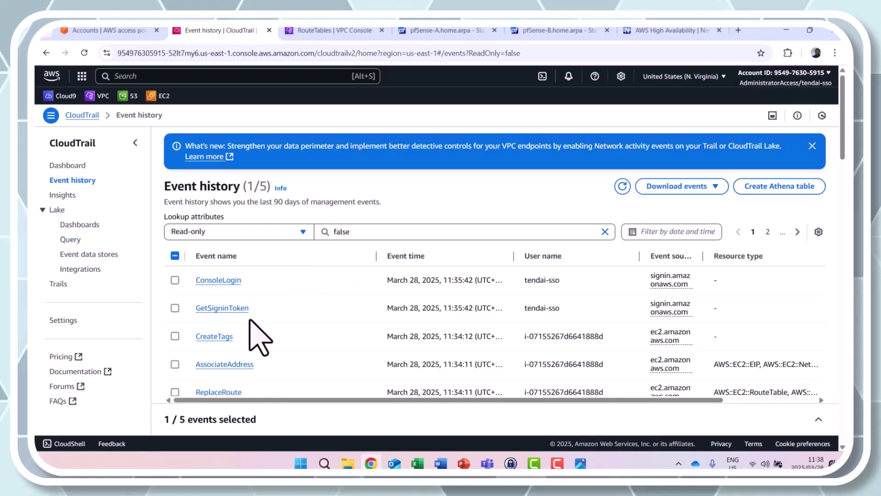
scroll(257, 337, "down", 2)
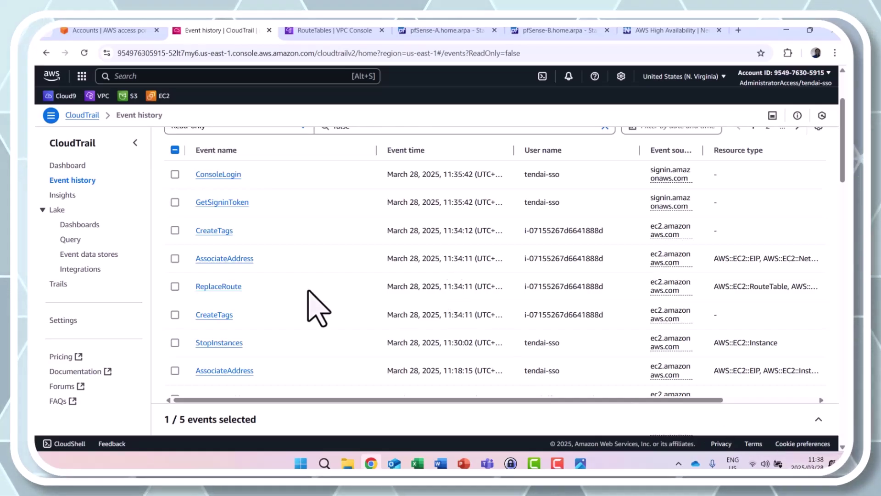
left_click(221, 287)
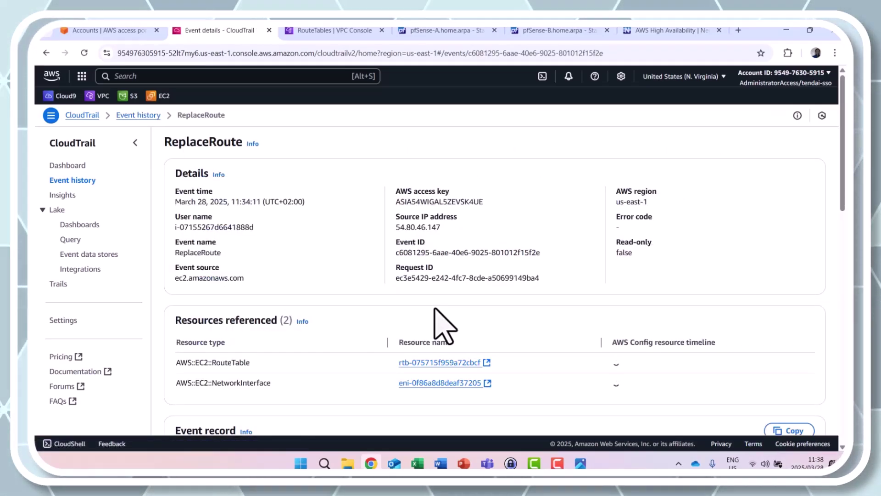
- Highlight the role name Pfsense-Ha-Role in the session issuer's ARN within the 11:34:11 event record
scroll(431, 316, "down", 7)
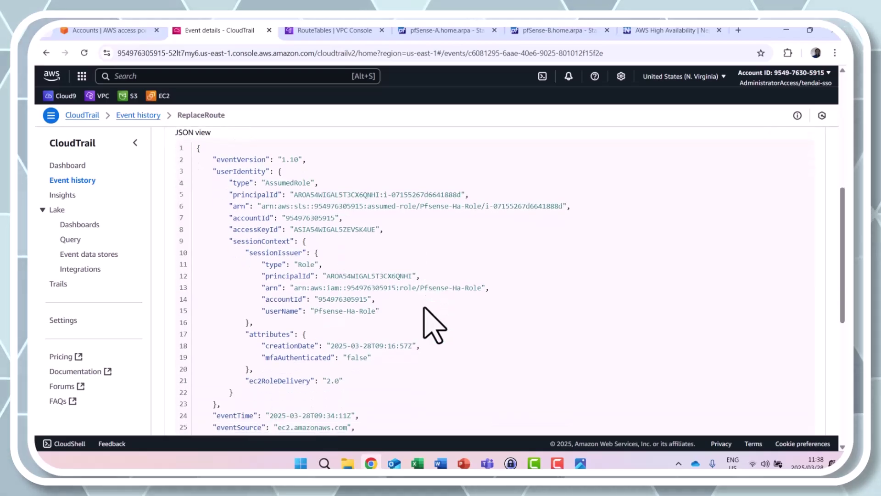
scroll(424, 309, "down", 1)
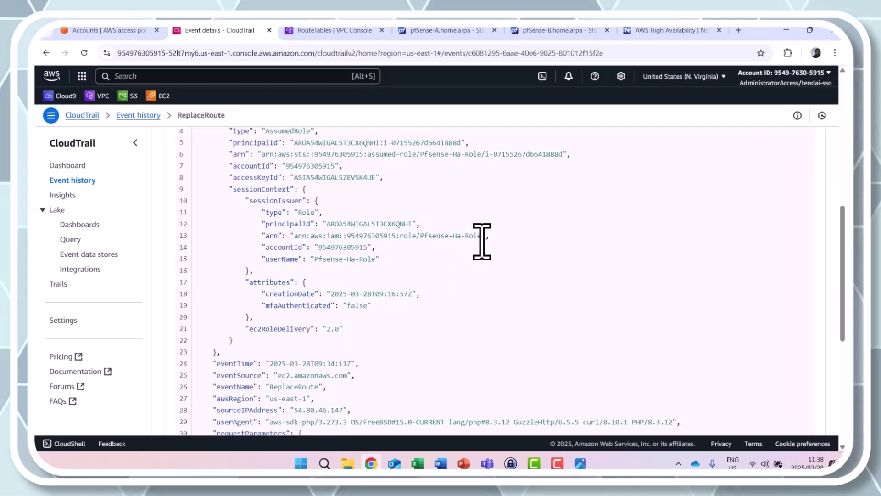
left_click_drag(481, 236, 419, 236)
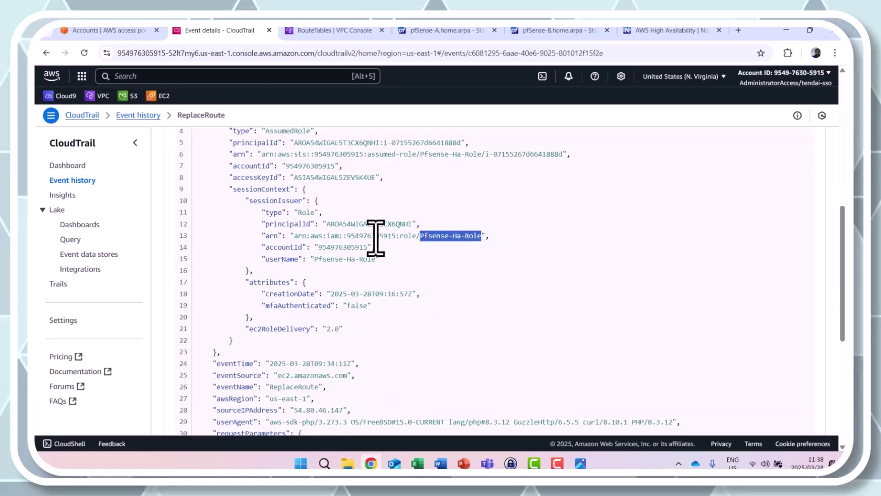
- Highlight the networkInterfaceId and destinationCidrBlock lines, followed by the routeTableId value, in the 11:34:11 event's request parameters
scroll(370, 297, "down", 3)
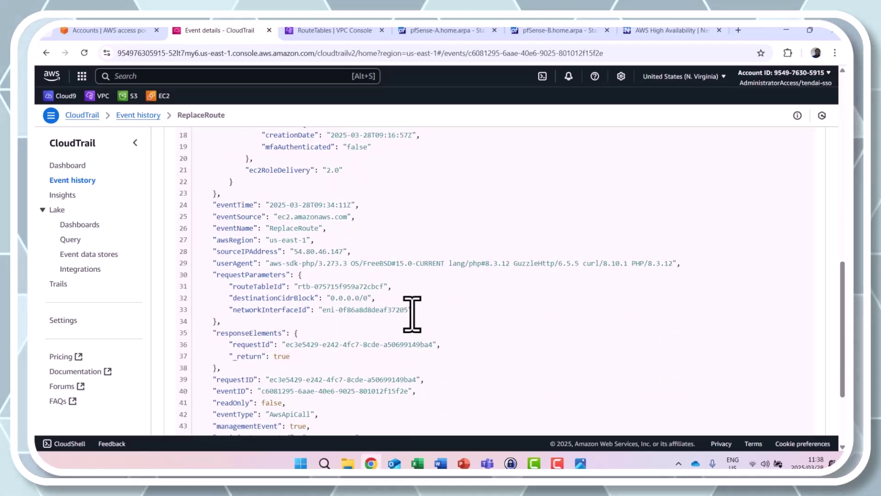
left_click_drag(407, 310, 212, 297)
left_click_drag(384, 286, 295, 288)
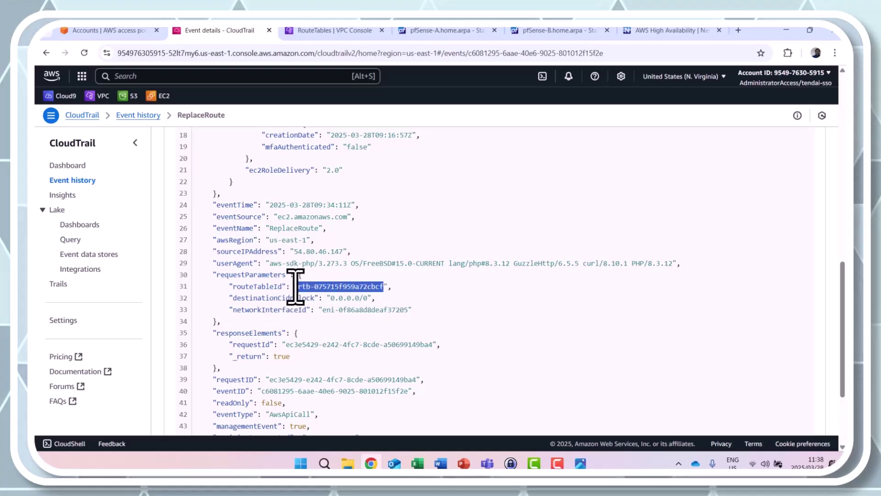